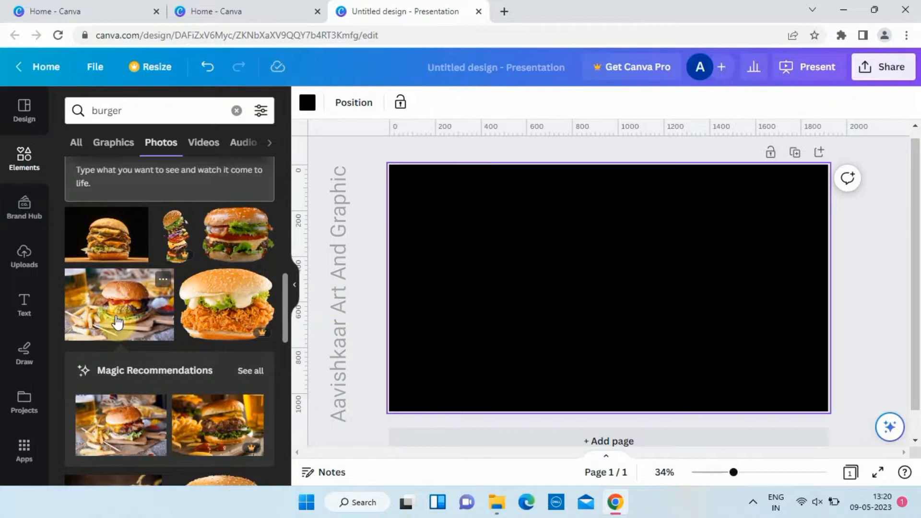
Step: Add the photo of fries and a burger on a wooden table and enlarge it to cover the whole page
click(238, 209)
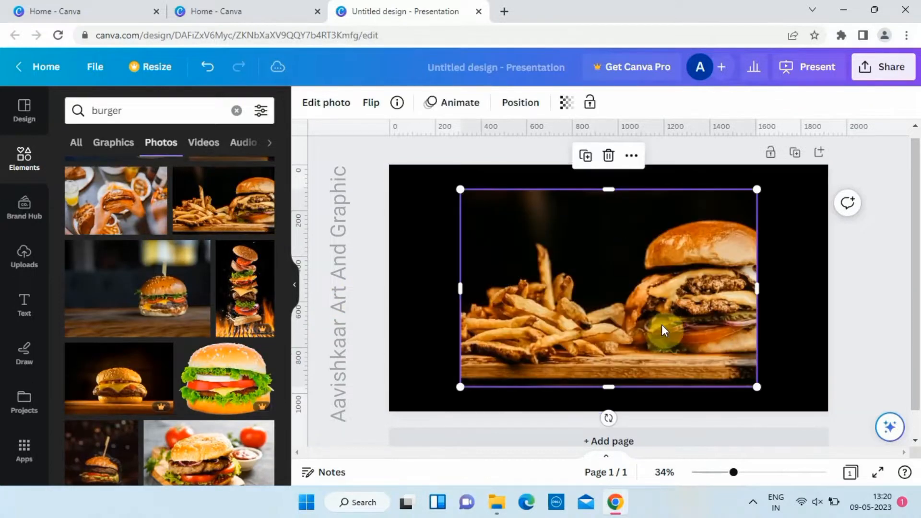
drag(654, 325, 584, 301)
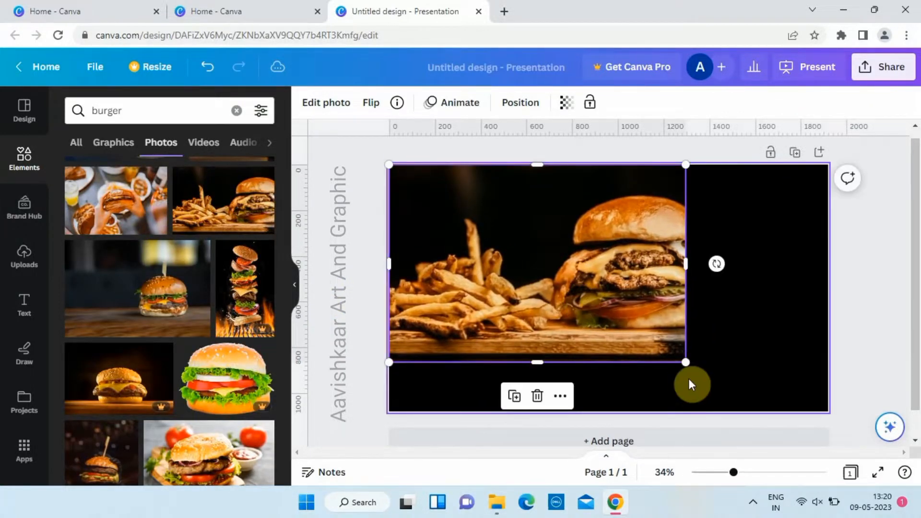
drag(682, 361, 844, 418)
drag(793, 346, 793, 308)
Step: Set the transparency of the full-page burger photo to 56
click(370, 312)
click(573, 321)
click(605, 107)
drag(542, 157, 545, 178)
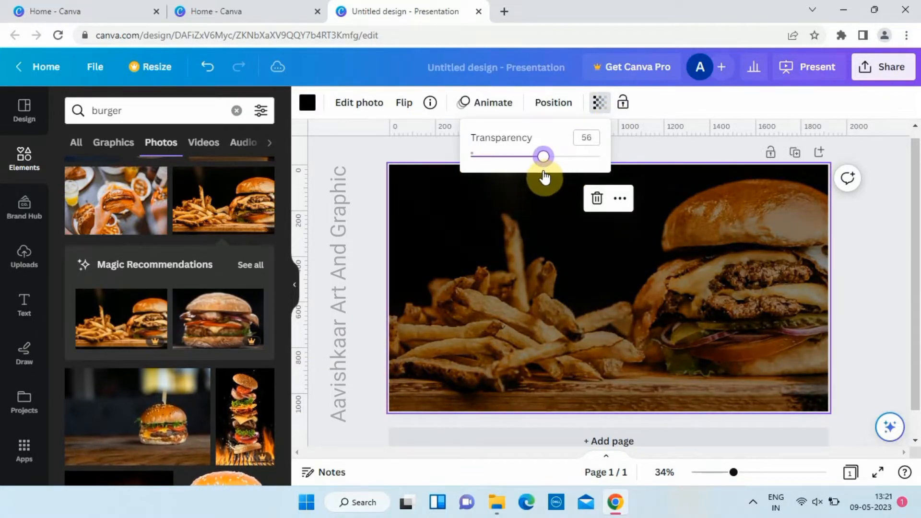
click(350, 229)
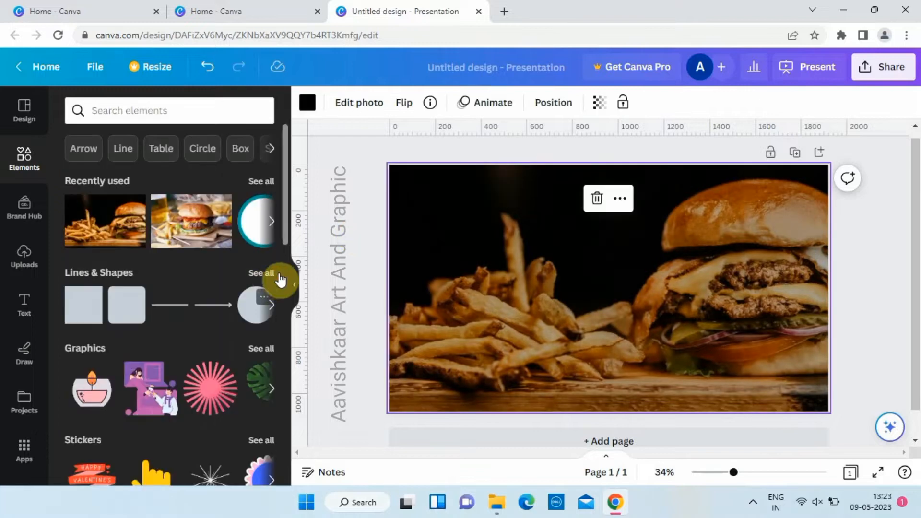
Step: Add a circle shape, enlarge it to about 700 px across, and place it on the left half of the page
click(282, 280)
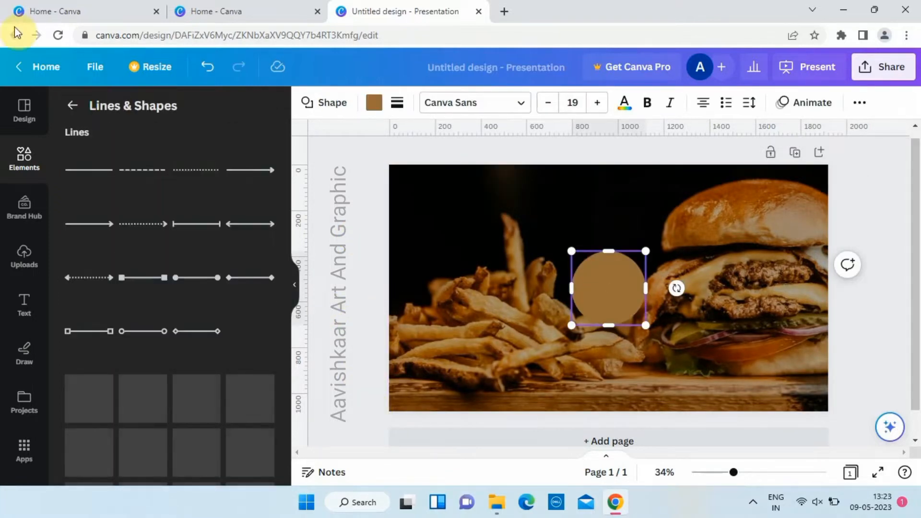
click(73, 106)
drag(626, 261, 595, 211)
drag(510, 284, 501, 291)
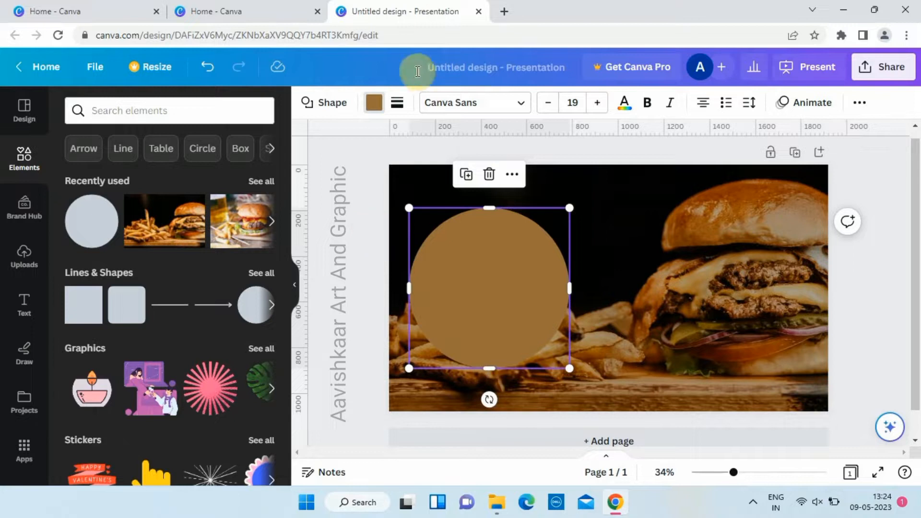
Step: Try a light green fill on the large circle
click(366, 259)
click(443, 259)
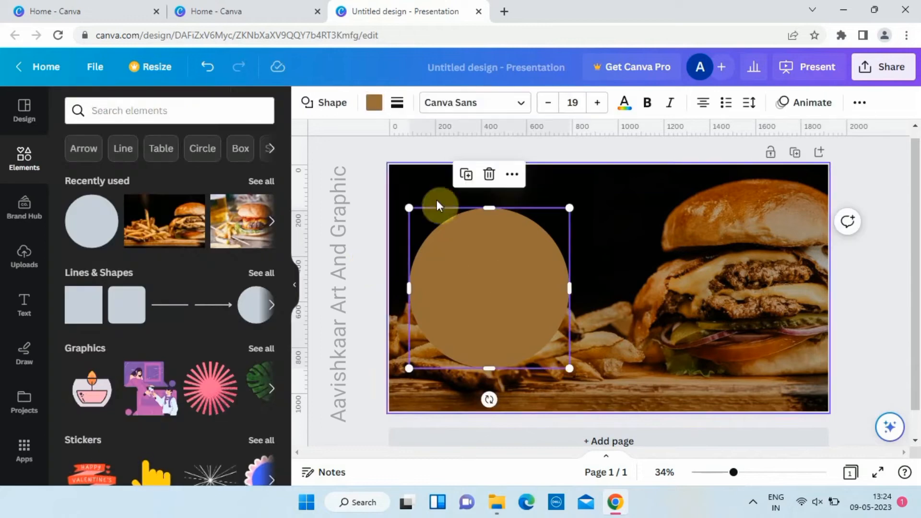
click(374, 110)
scroll(193, 294, down, 5)
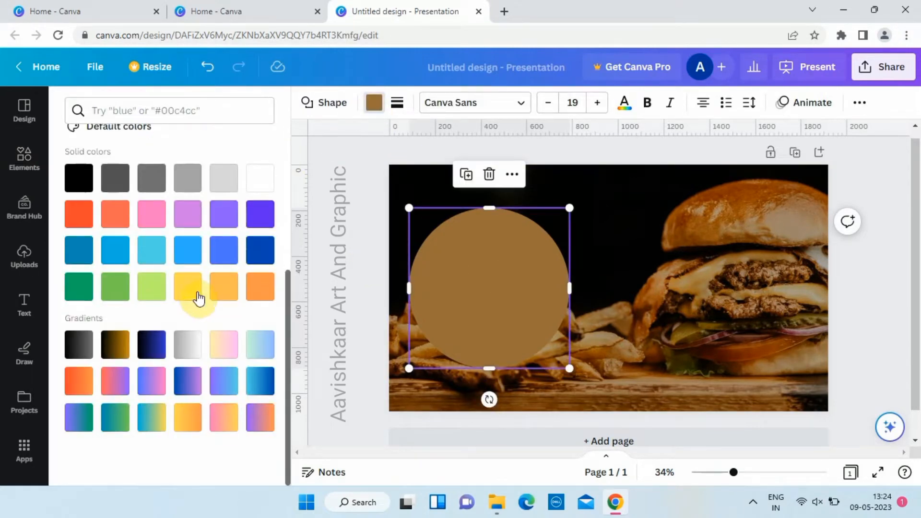
click(190, 293)
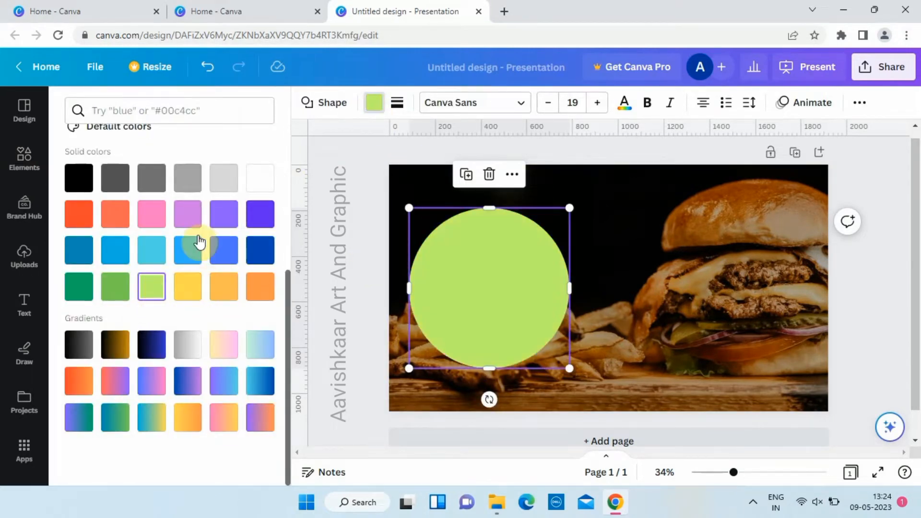
Step: Search the colours for "orange" and fill the large circle with the matching orange
scroll(197, 239, up, 5)
click(240, 113)
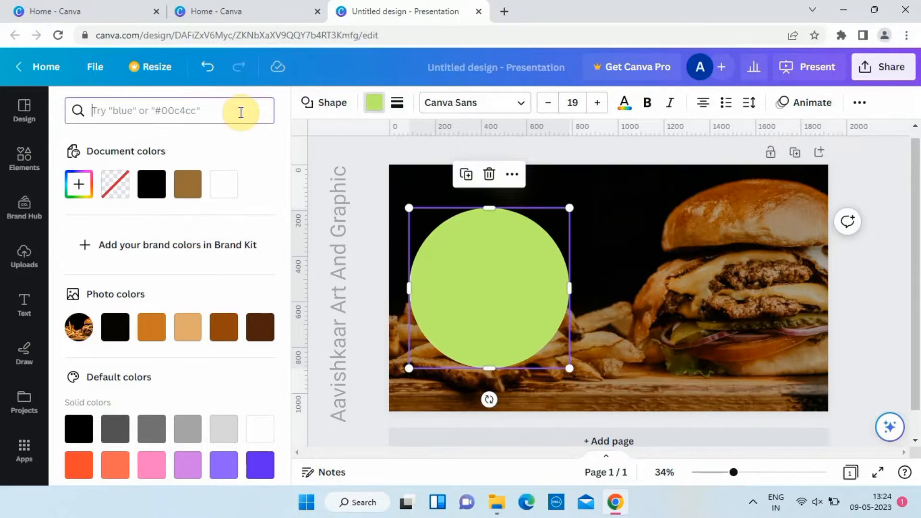
text(orange)
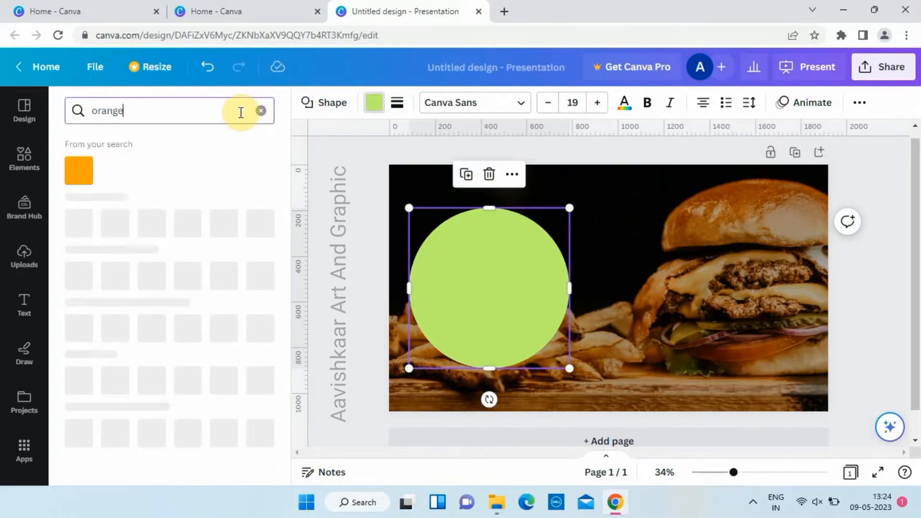
click(79, 170)
key(Escape)
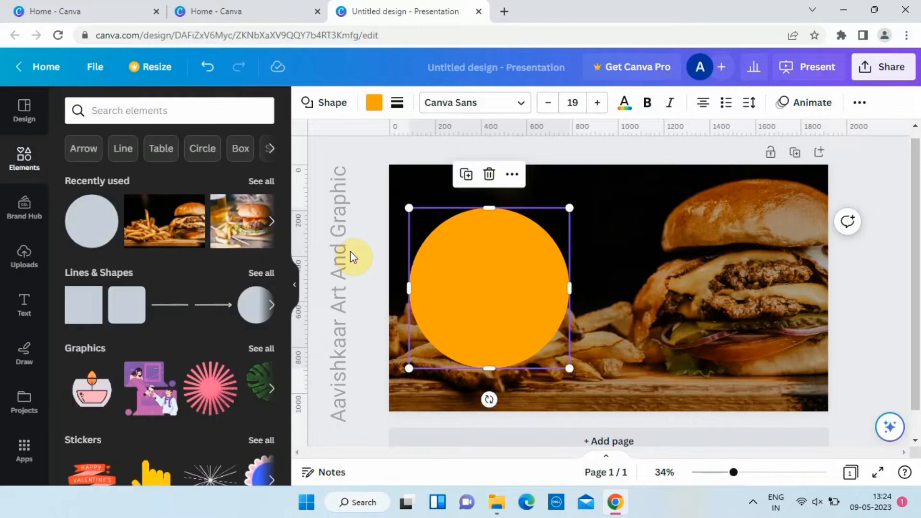
Step: Fill the large circle with the amber yellow from the Pollen Craving palette
click(373, 102)
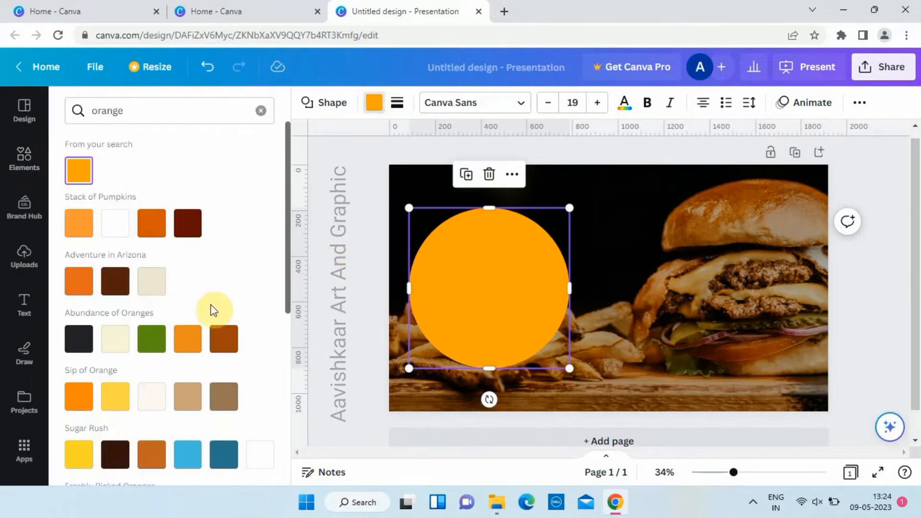
scroll(211, 307, down, 6)
click(192, 363)
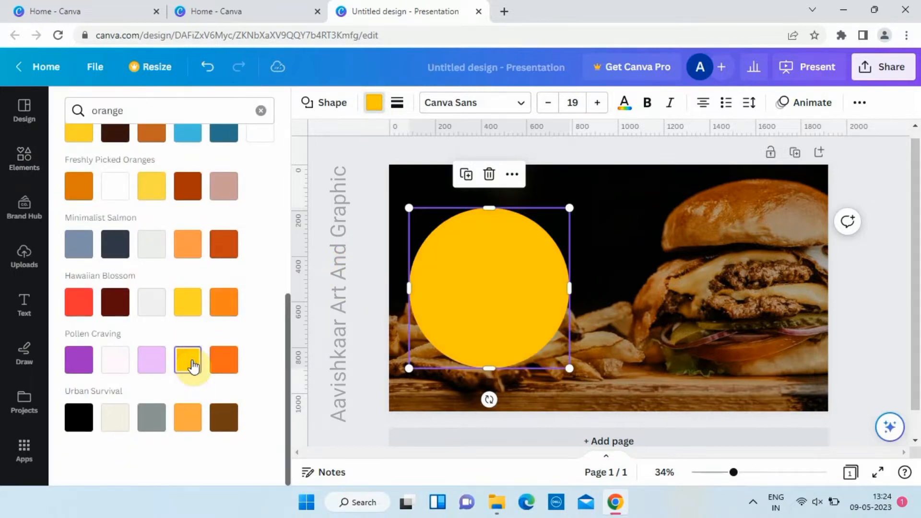
click(152, 188)
click(188, 361)
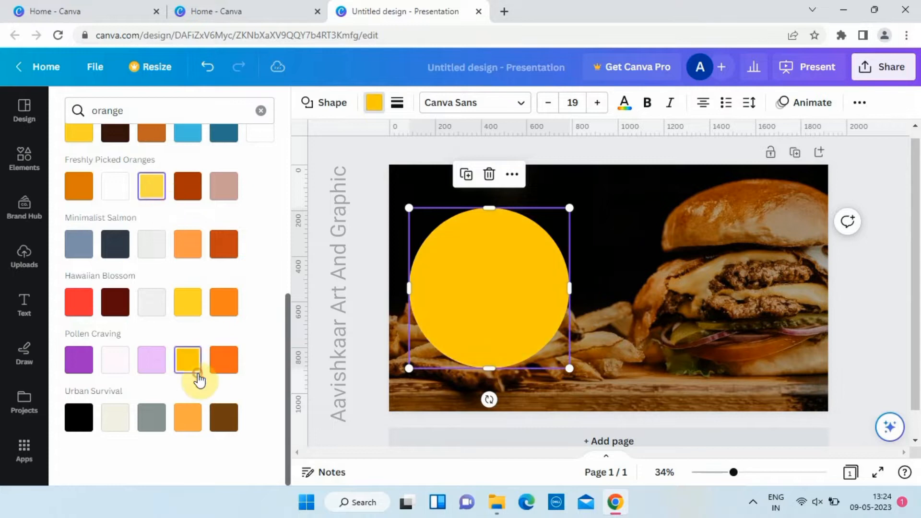
click(387, 264)
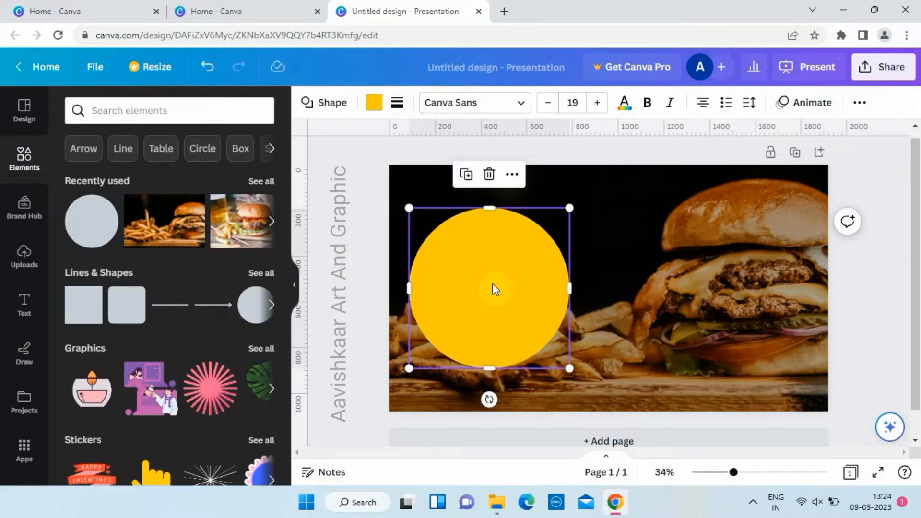
Step: Place a smaller copy of the circle over the page's upper-left corner and fill it with the searched orange
drag(570, 208, 500, 314)
drag(459, 359, 583, 304)
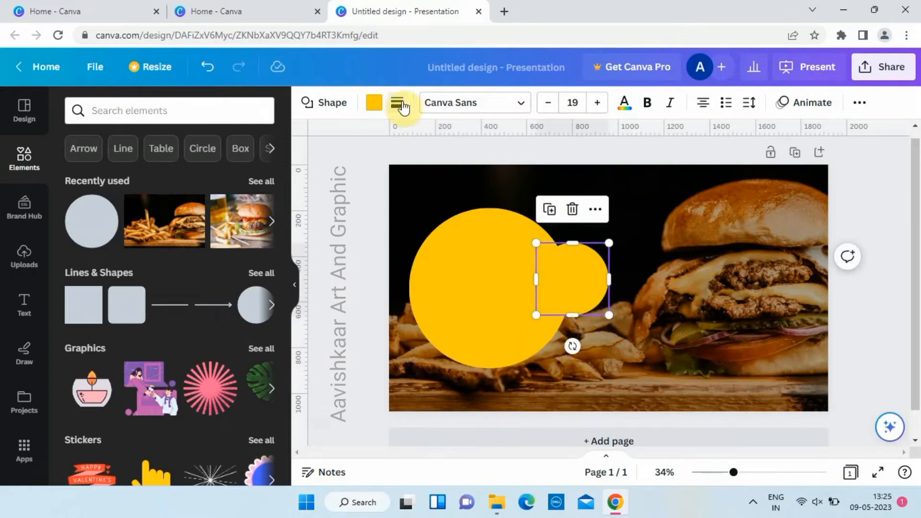
click(373, 102)
click(78, 171)
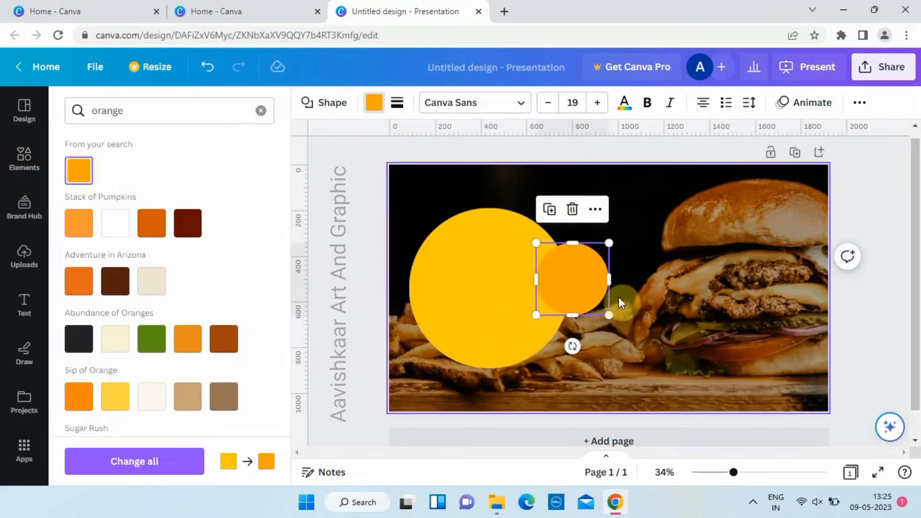
drag(576, 286, 407, 203)
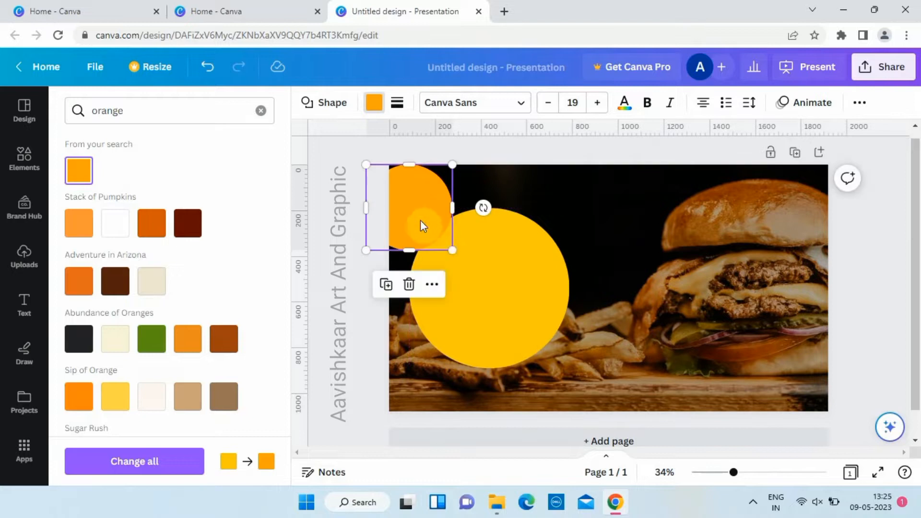
Step: Enlarge the yellow circle slightly, shift it left, and readjust the orange circle over the page's upper-left corner
click(515, 271)
drag(570, 208, 588, 192)
drag(528, 262, 512, 268)
click(398, 180)
drag(400, 179, 404, 174)
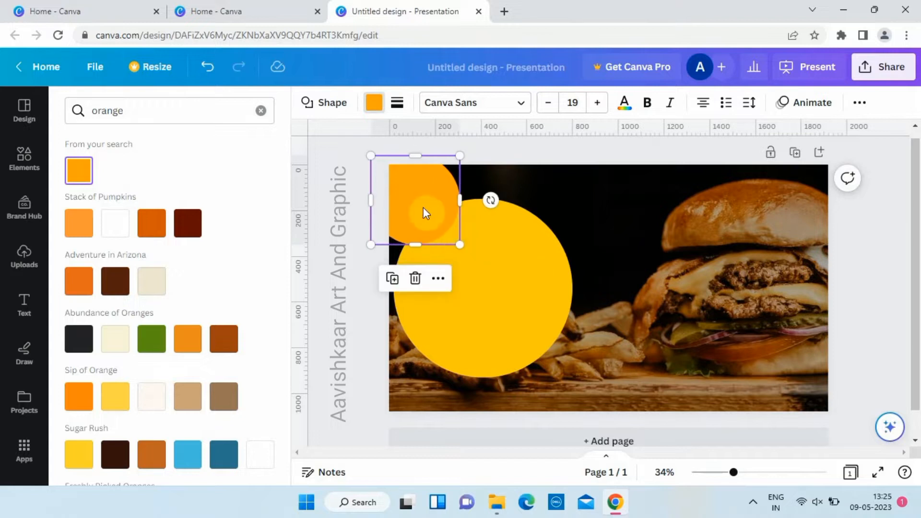
Step: Place two copies of the orange circle, one on the yellow circle's right edge and one across the page's bottom edge
drag(423, 208, 576, 263)
key(ctrl+d)
drag(743, 328, 621, 409)
Step: Add circular photo frames, sized slightly smaller, inside the corner orange circle and the one on the yellow circle's edge
click(24, 158)
click(91, 294)
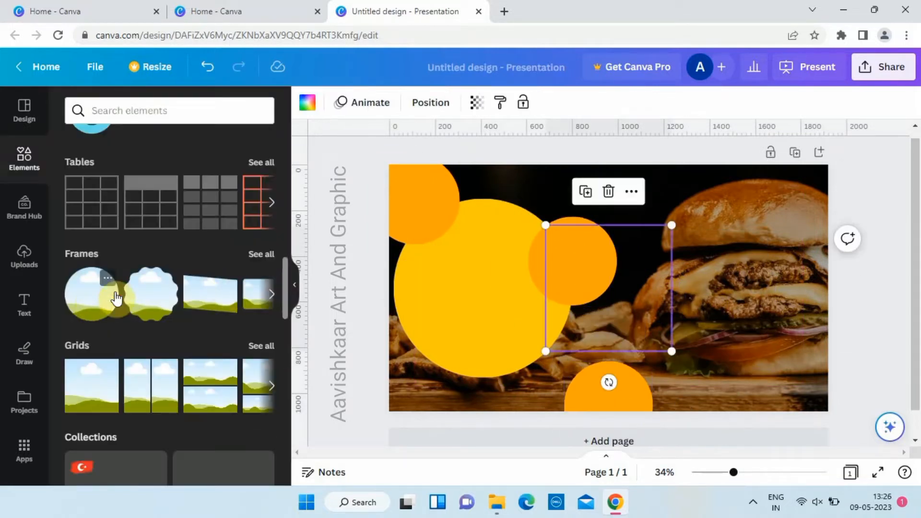
drag(650, 296, 478, 283)
drag(547, 211, 494, 253)
drag(458, 300, 417, 202)
drag(452, 237, 576, 267)
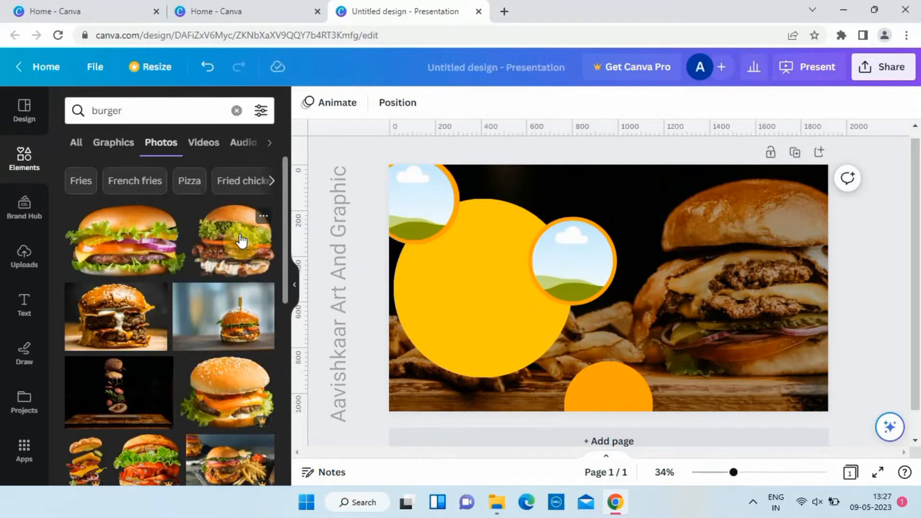
Step: Fill the corner frame with a burger photo from the burger results and adjust its crop to centre the burger
scroll(236, 237, down, 5)
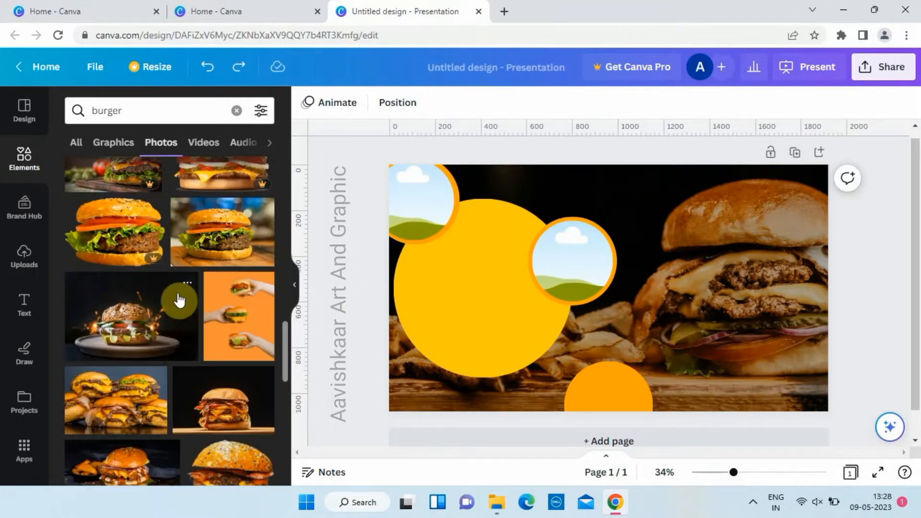
click(220, 263)
drag(573, 287, 376, 156)
drag(417, 176, 396, 200)
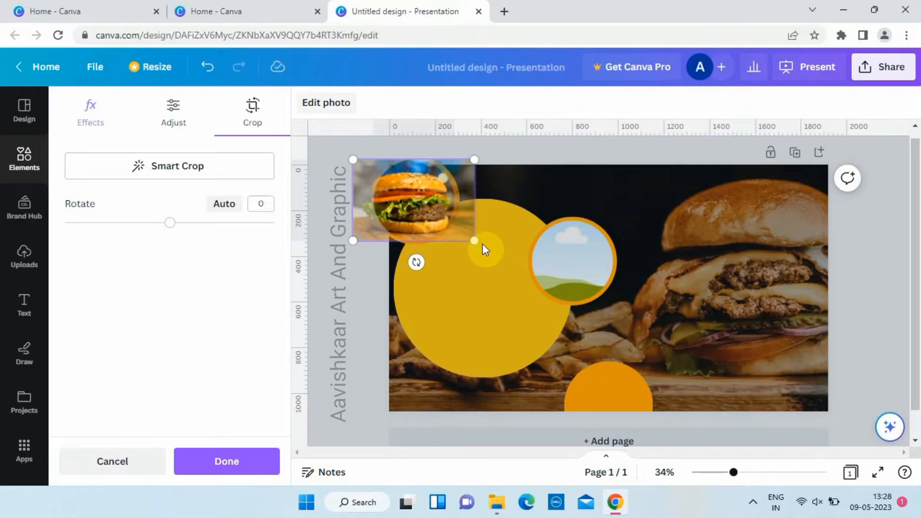
click(342, 323)
Step: Fill the frame on the yellow circle's edge with a sesame-bun burger photo and reposition the burger inside it
click(127, 236)
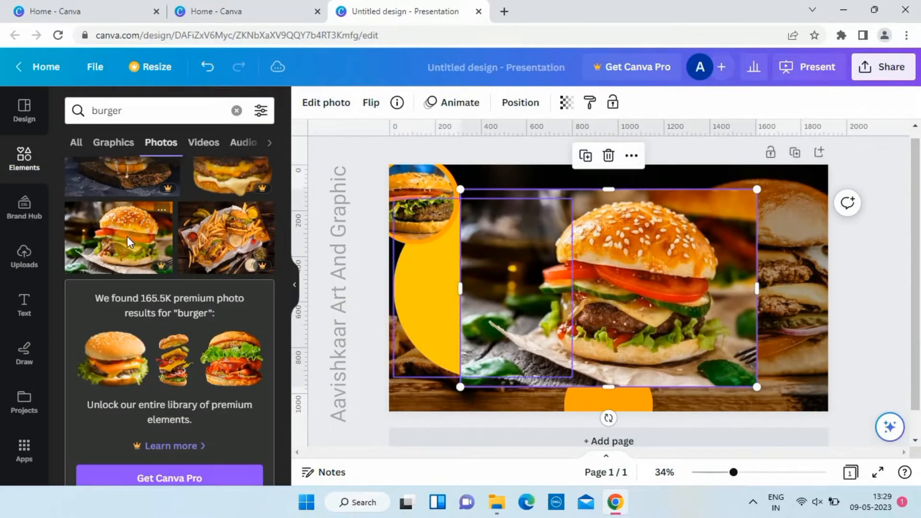
drag(597, 285, 560, 265)
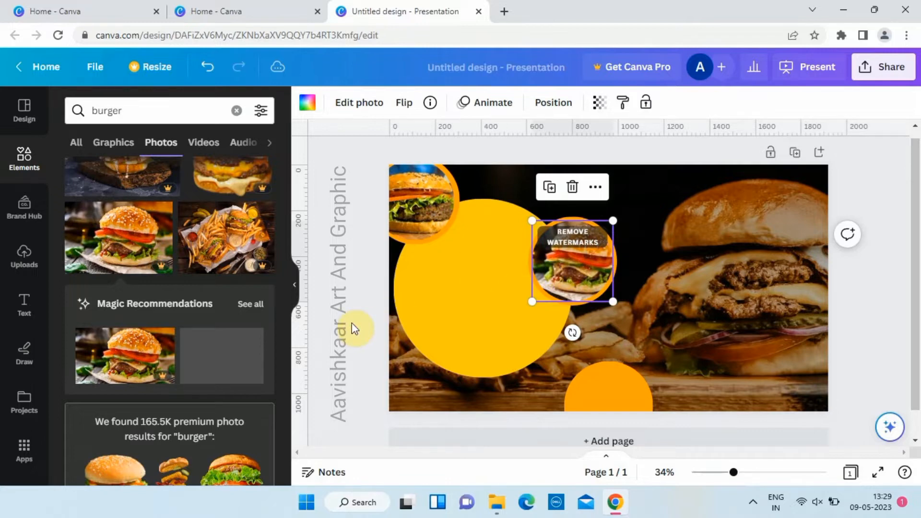
double_click(589, 274)
drag(588, 275, 581, 278)
click(374, 313)
click(372, 317)
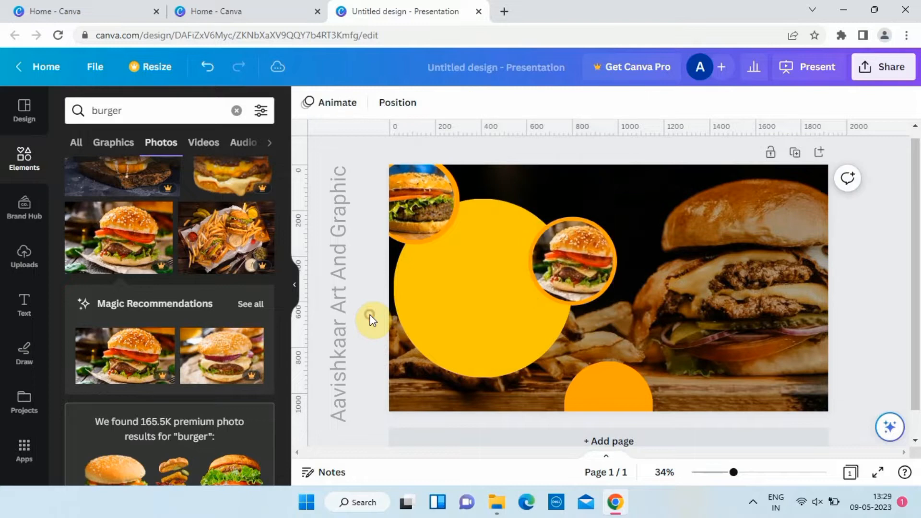
Step: Add the uploaded double-decker burger cutout, scale it down, and place it in the middle of the yellow circle
click(25, 265)
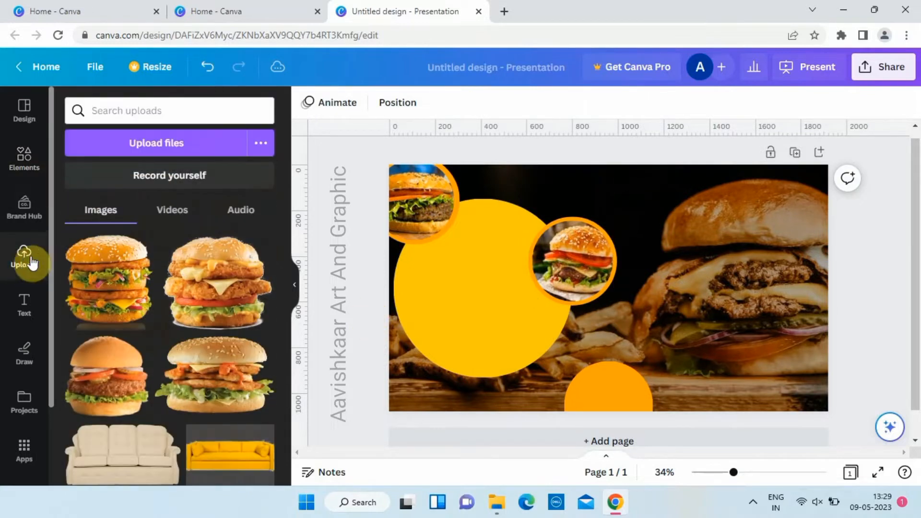
scroll(141, 288, down, 3)
scroll(141, 288, up, 3)
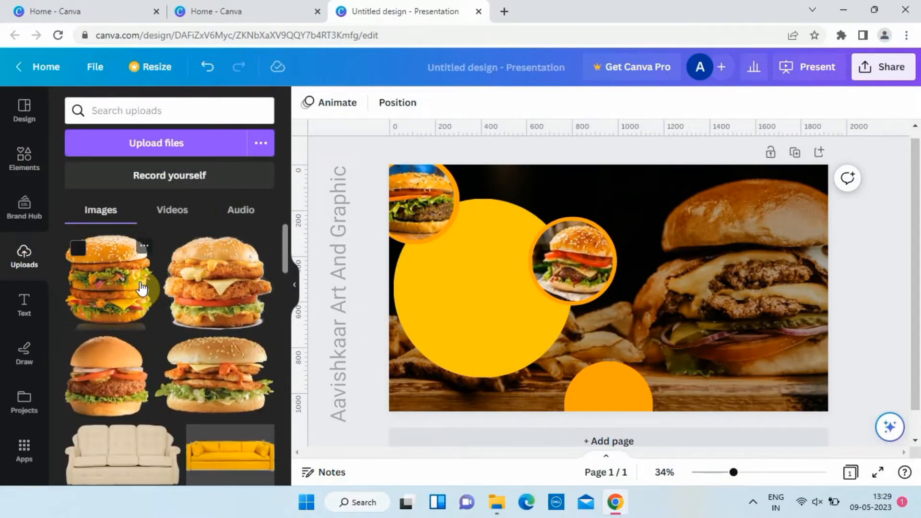
click(127, 288)
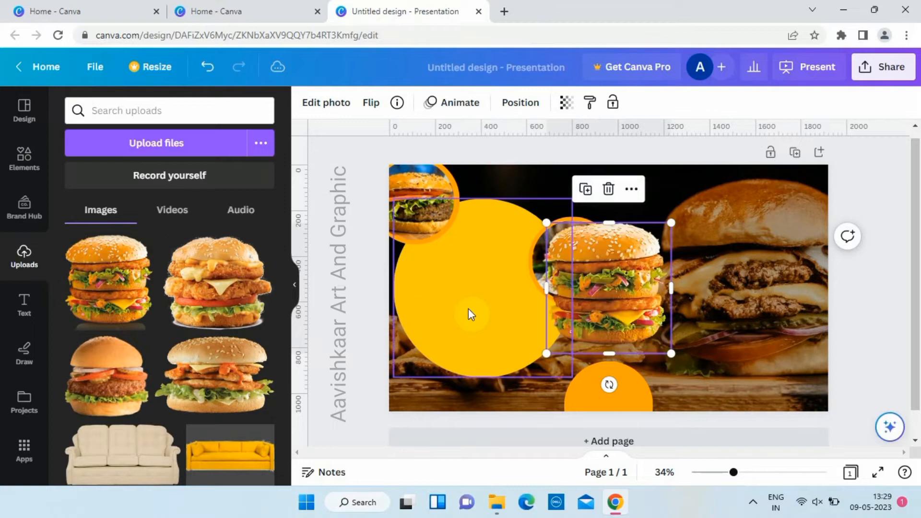
drag(585, 301, 460, 301)
drag(545, 354, 527, 335)
drag(485, 287, 502, 298)
mouse_move(438, 346)
mouse_down()
mouse_move(433, 359)
mouse_move(437, 353)
mouse_up()
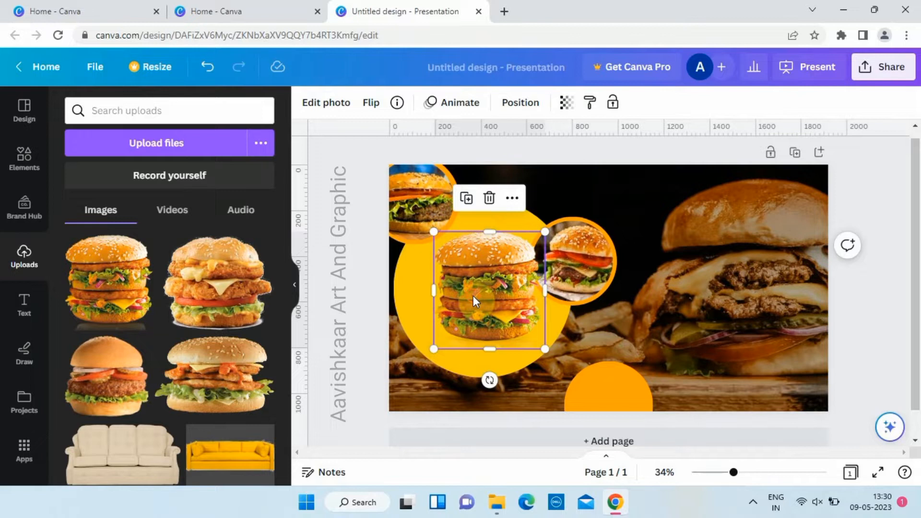
Step: Place a small copy of the orange circle at the yellow circle's lower-left edge
click(633, 404)
drag(633, 404, 453, 362)
drag(479, 322, 425, 365)
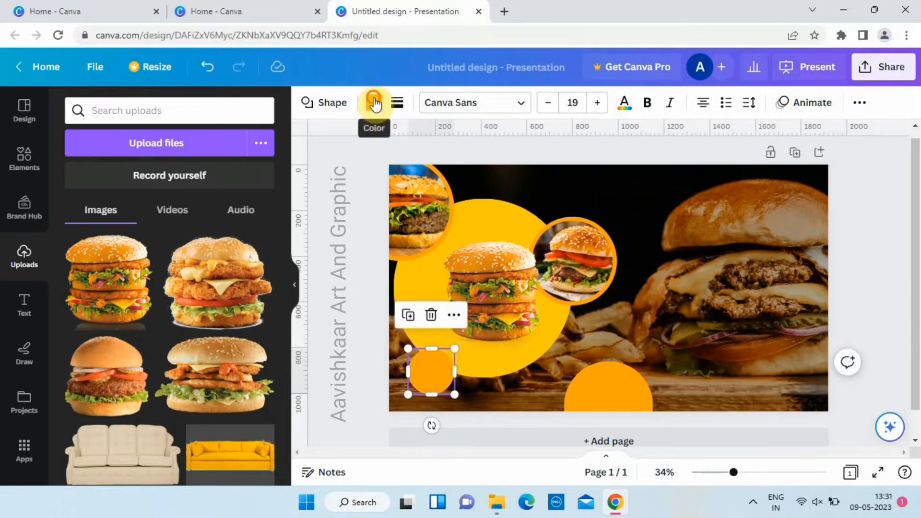
Step: Fill the small lower-left circle with the amber yellow from the Pollen Craving palette
click(374, 103)
scroll(211, 341, down, 4)
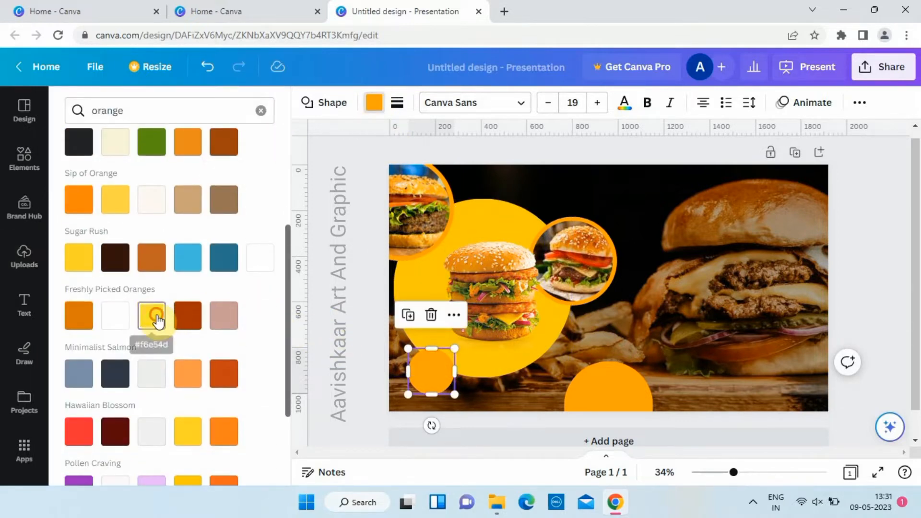
click(152, 315)
scroll(165, 350, down, 4)
click(194, 263)
click(191, 303)
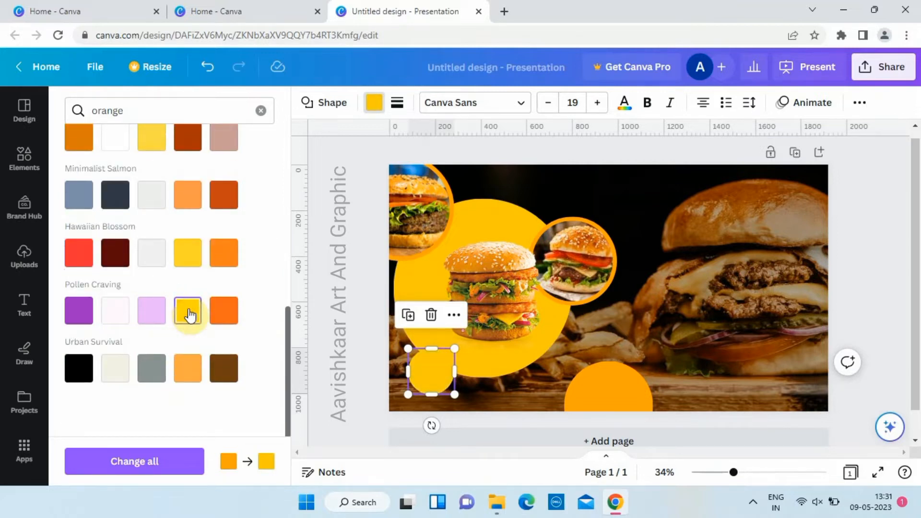
click(362, 280)
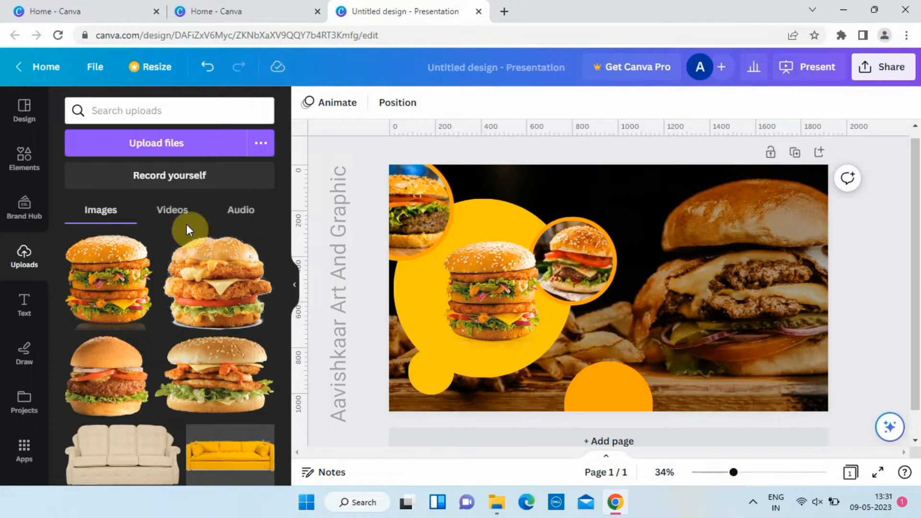
Step: Add a bold "50%" heading, scale it down, and place it inside the small yellow circle at the lower left
click(23, 305)
click(188, 270)
drag(621, 337, 449, 413)
drag(463, 383, 434, 374)
scroll(453, 295, up, 3)
scroll(453, 295, down, 3)
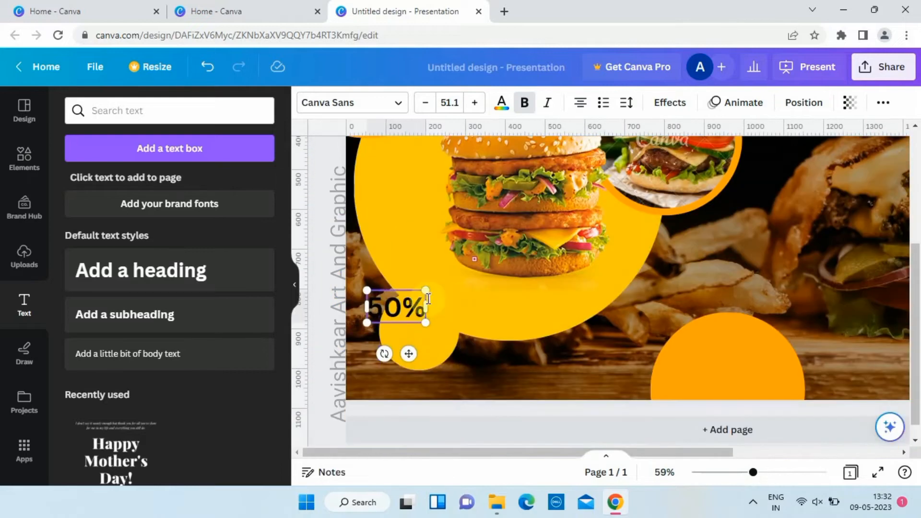
drag(410, 355, 431, 372)
Step: Add the text "DISCOUNT", shrink it to about size 22, and fit it directly beneath "50%" in the small circle
key(ctrl+v)
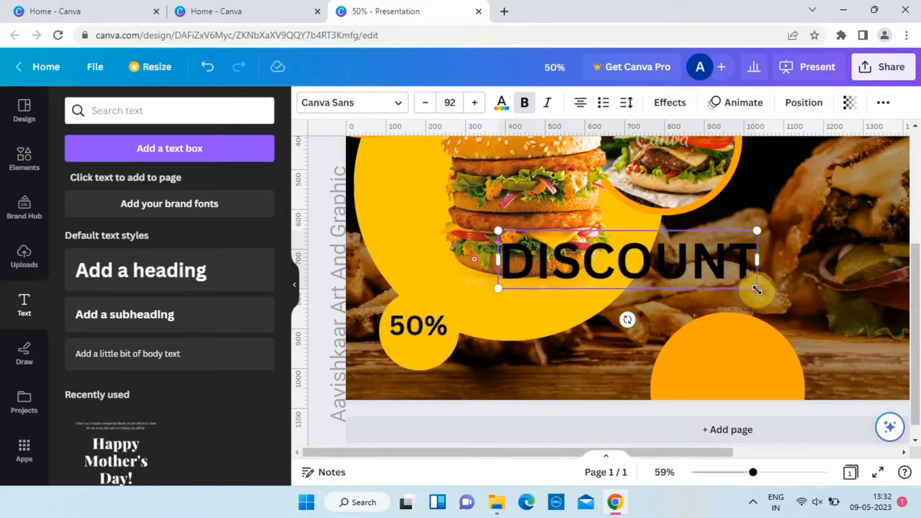
drag(760, 288, 627, 260)
drag(575, 290, 457, 393)
drag(517, 359, 421, 368)
scroll(413, 299, up, 1)
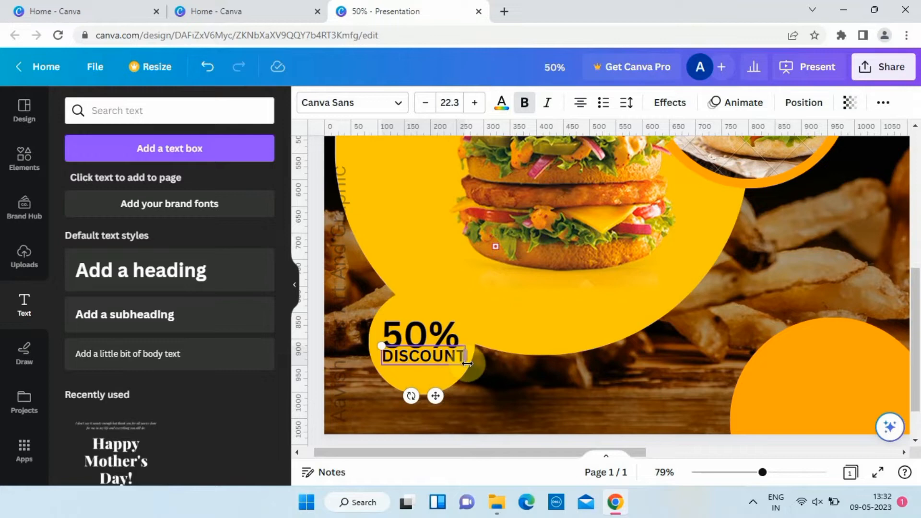
drag(466, 366, 461, 365)
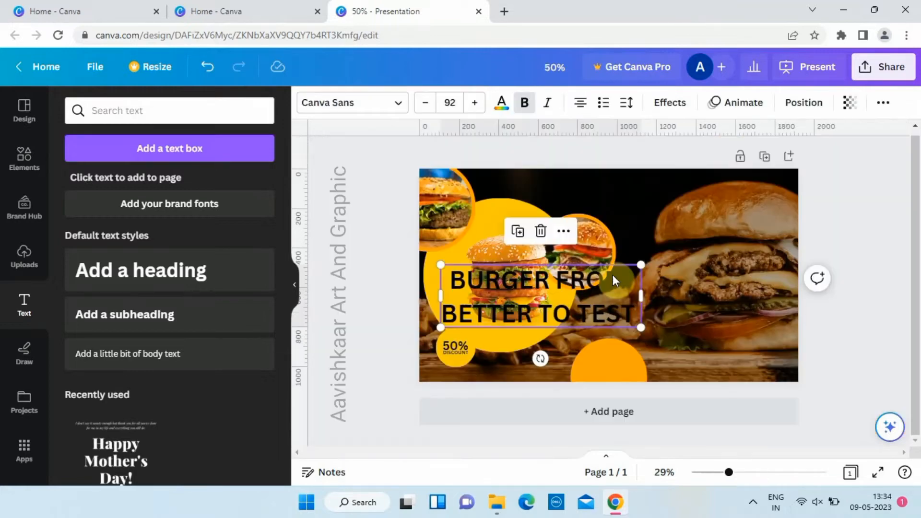
Step: Move the headline "BURGER FROM BETTER TO TEST" to the banner's upper-right area and color the word "FROM" white
drag(621, 286, 770, 205)
double_click(713, 202)
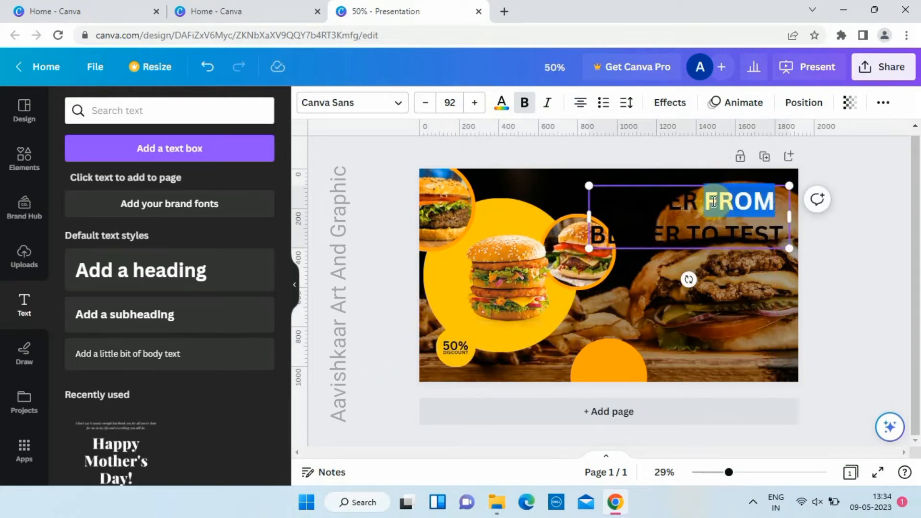
click(501, 103)
click(223, 184)
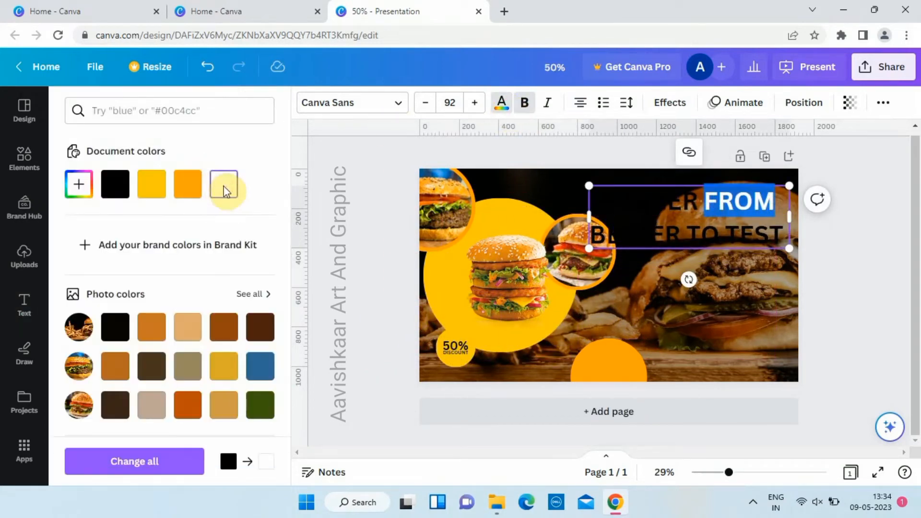
Step: Color the word "BURGER" in the headline orange (#ffa500)
click(699, 201)
drag(699, 201, 597, 201)
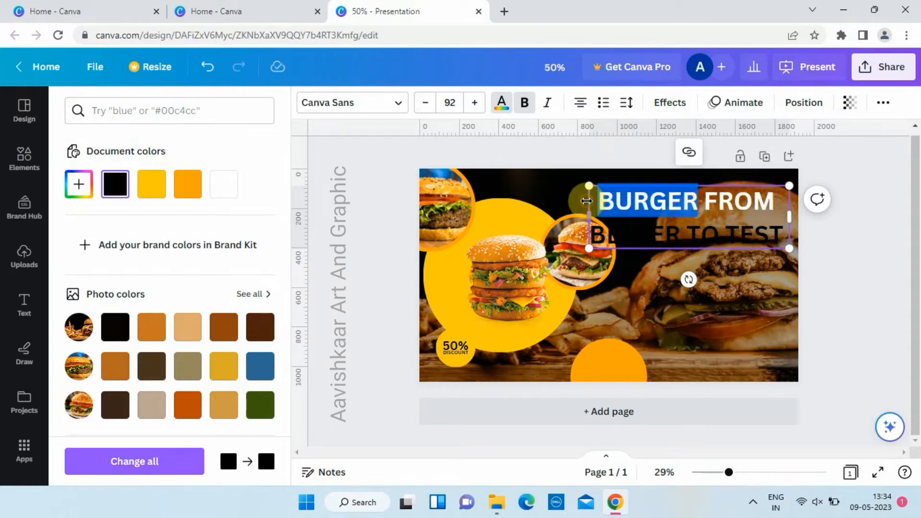
click(202, 190)
Step: Color the headline words "BURGER FROM BETTER" white and "TO TEST" orange
click(736, 236)
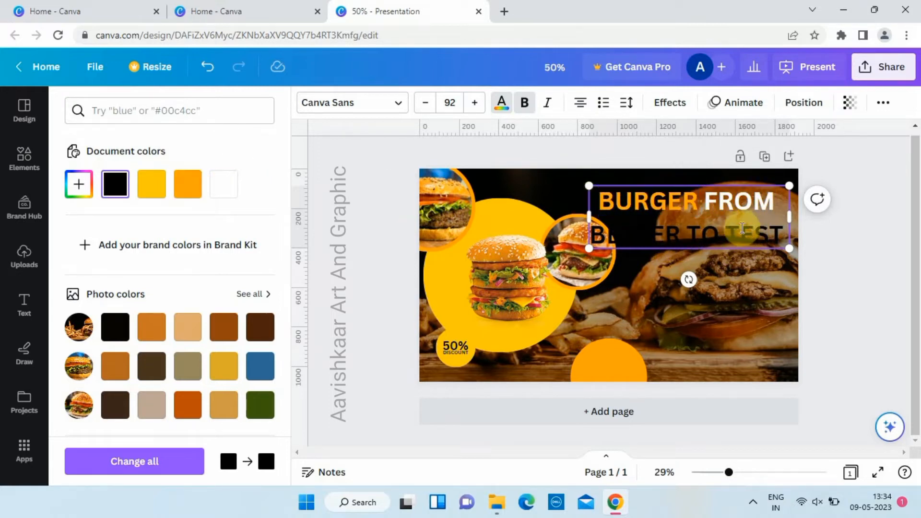
drag(684, 231, 581, 235)
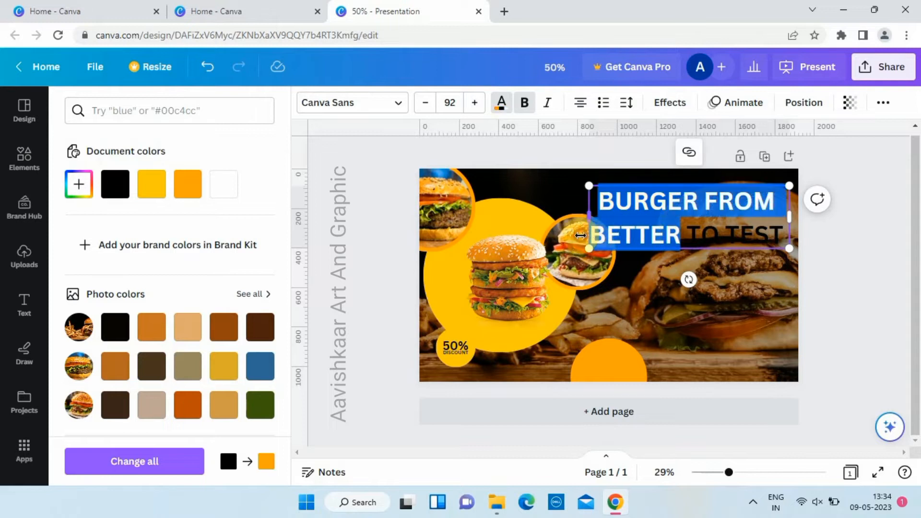
click(222, 185)
click(787, 233)
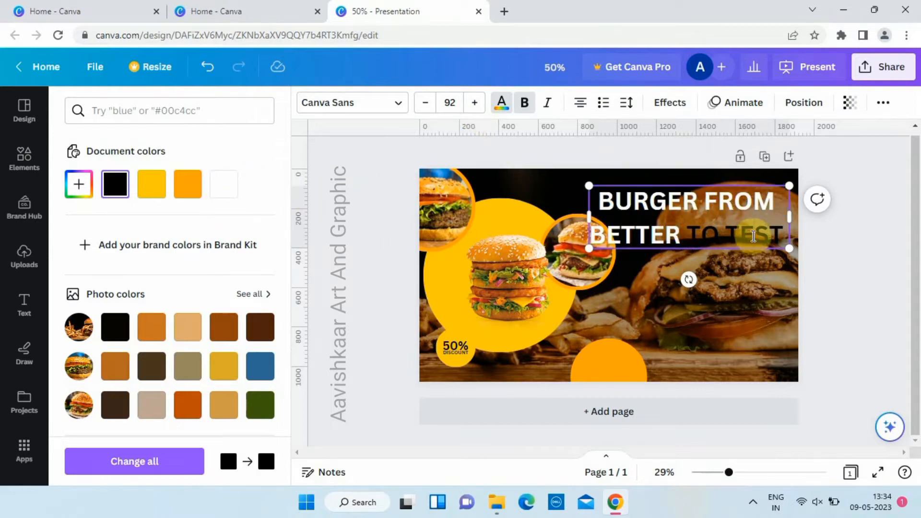
drag(787, 232, 687, 234)
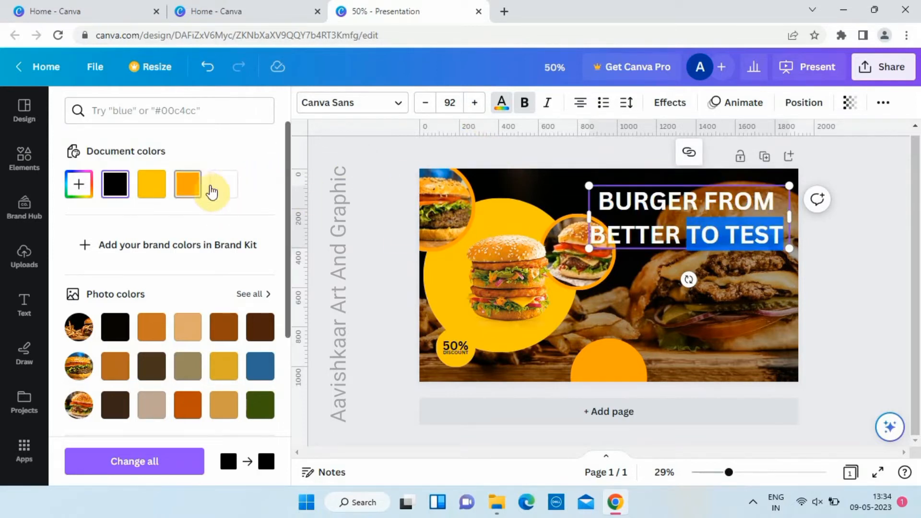
click(359, 223)
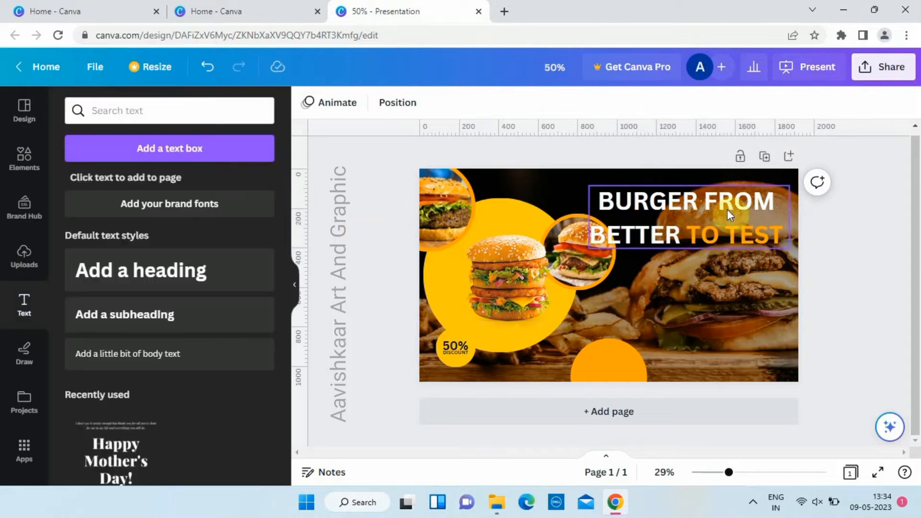
Step: Apply the document's orange to only the word "BURGER" in the white part of the headline
click(696, 195)
click(697, 198)
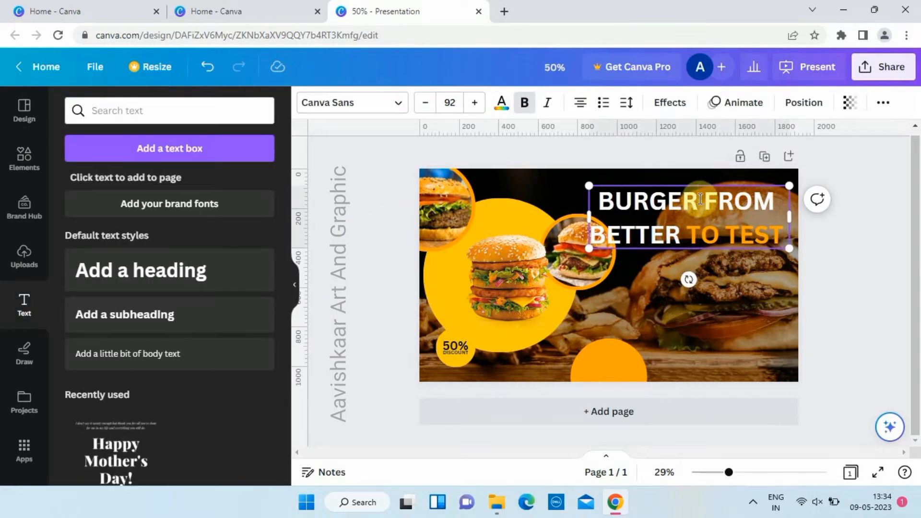
drag(698, 200, 589, 212)
click(502, 111)
click(186, 185)
click(363, 215)
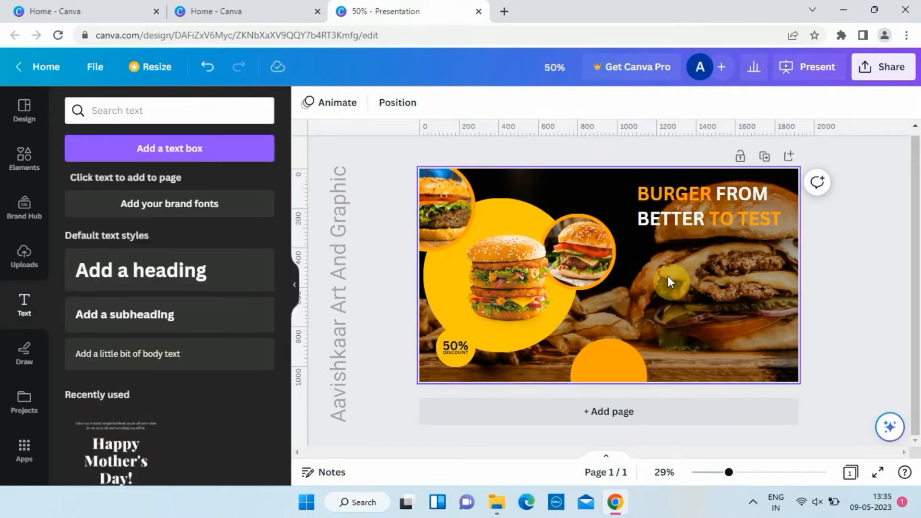
Step: Duplicate the large orange circle and place the copy, scaled down to a small dot, below the start of the headline
click(593, 359)
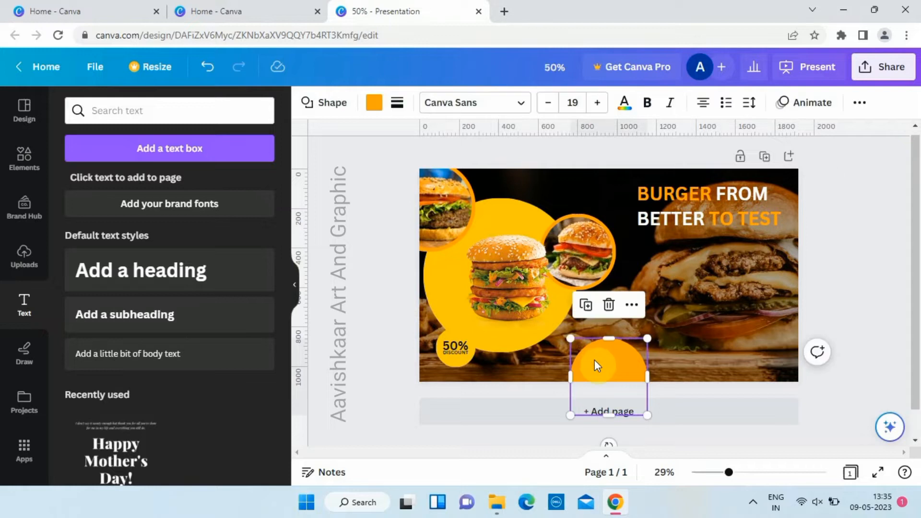
key(ctrl+d)
drag(595, 361, 633, 248)
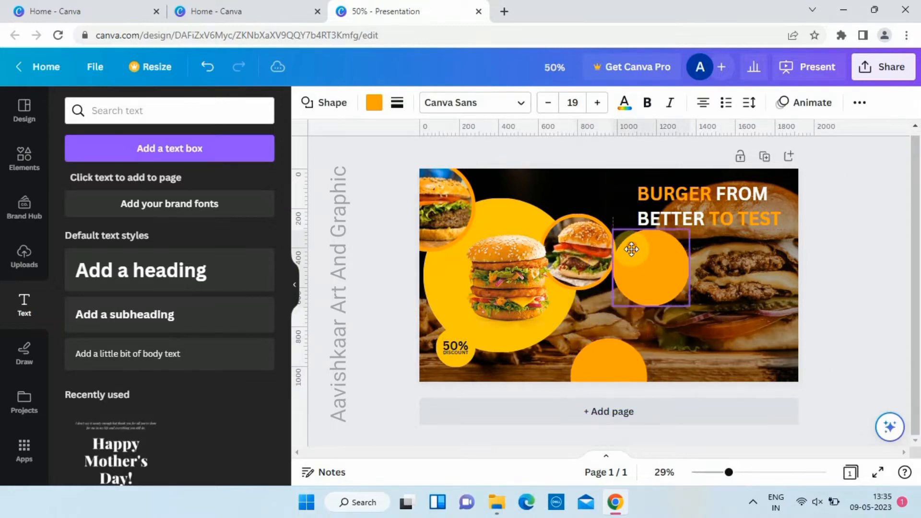
drag(689, 309, 655, 246)
Step: Fill the small circle below the headline with the yellow sampled from the large yellow circle
click(375, 102)
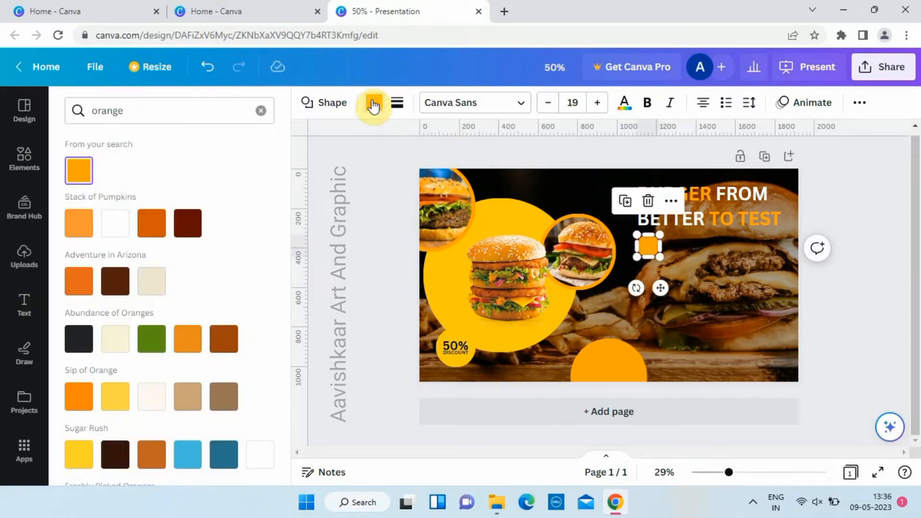
click(354, 175)
click(375, 102)
click(261, 110)
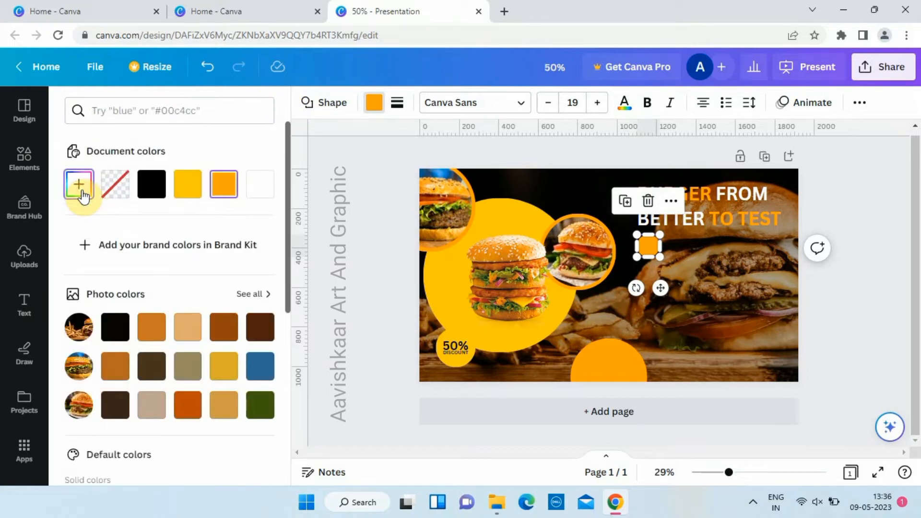
click(82, 193)
click(250, 355)
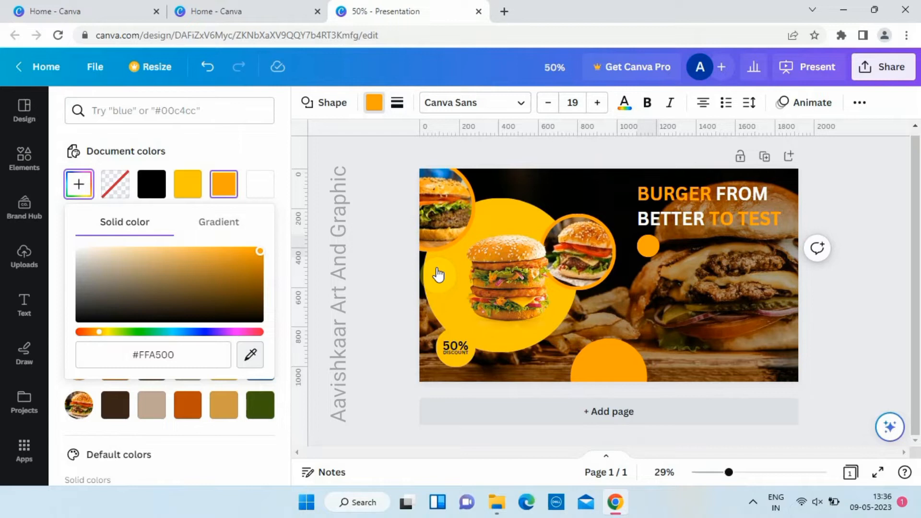
click(452, 277)
Step: Stack two copies of the small yellow circle beneath it to form an evenly spaced column of three
click(649, 248)
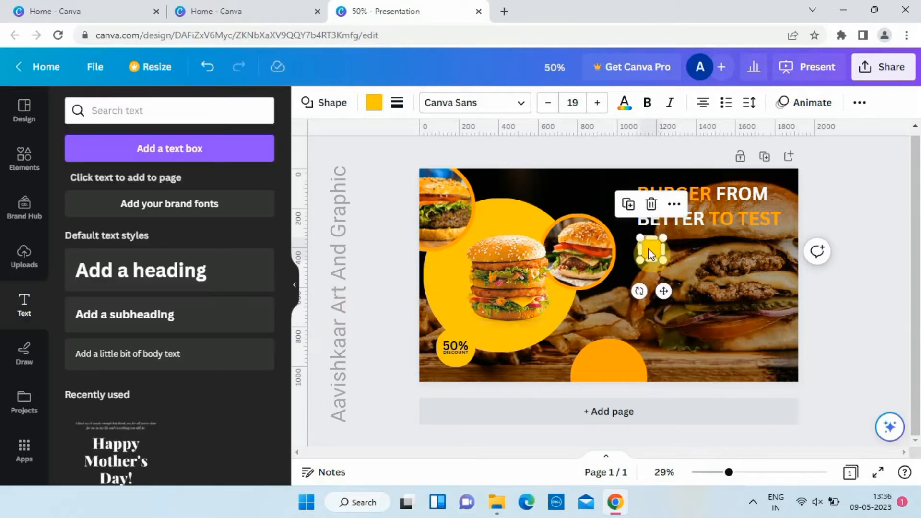
drag(649, 247, 649, 302)
click(377, 359)
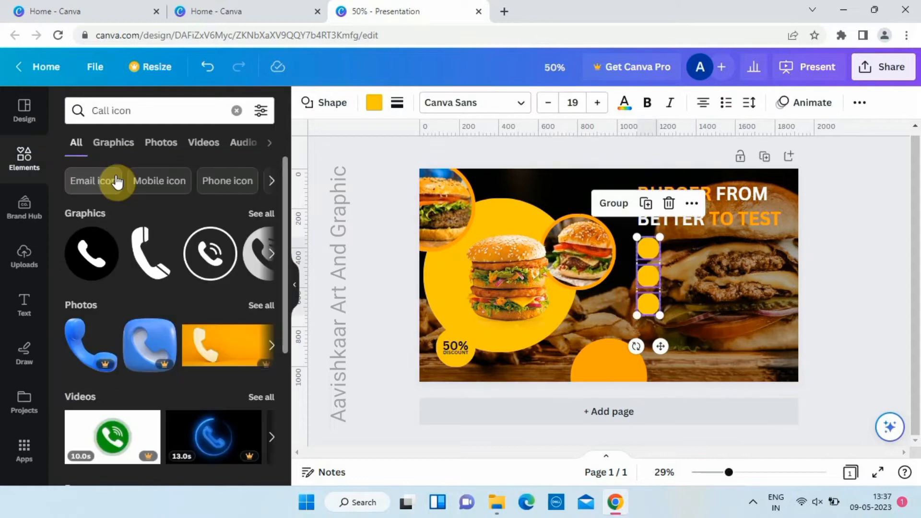
Step: Add the plain handset graphic from the "Call icon" results, shrink it, and center it on the uppermost small yellow circle
click(151, 253)
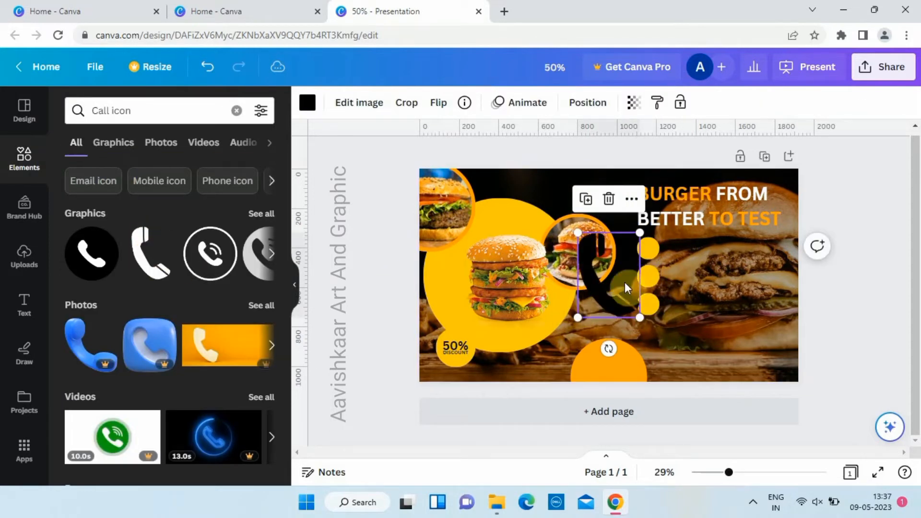
drag(608, 277, 647, 264)
drag(680, 304, 645, 252)
scroll(698, 258, up, 5)
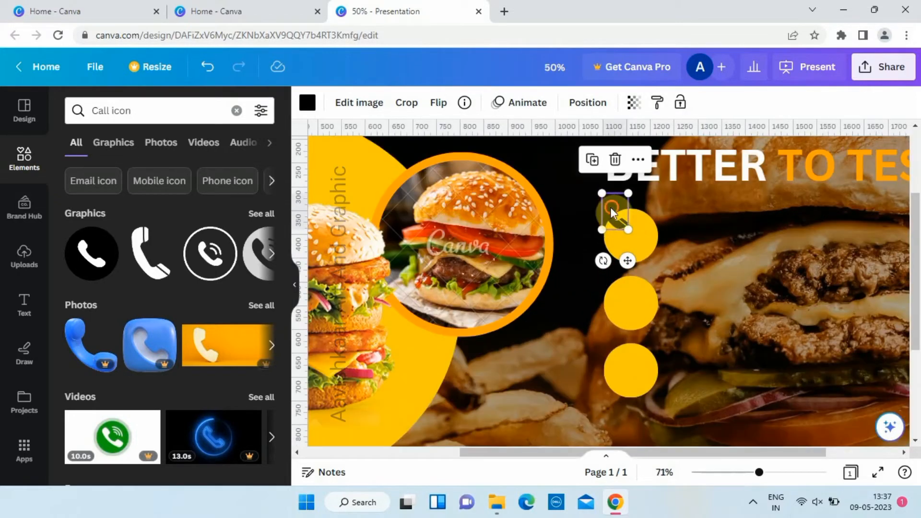
drag(610, 207, 628, 234)
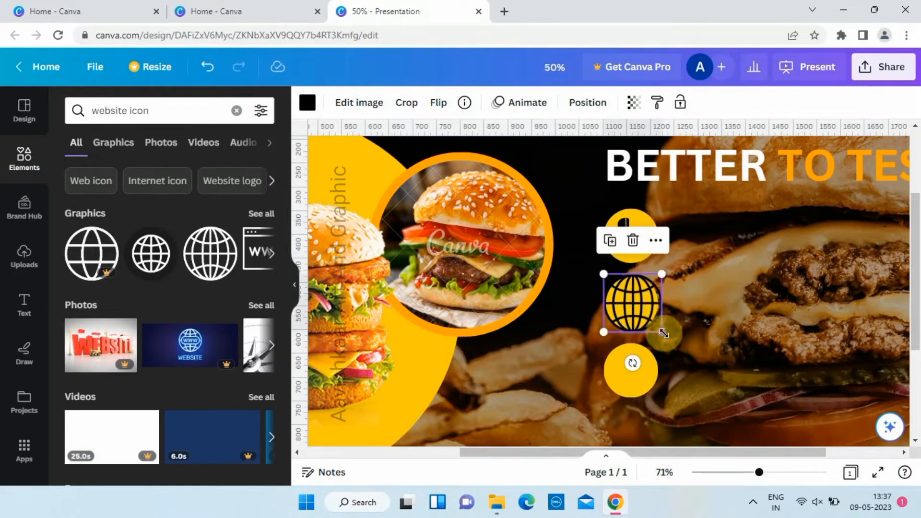
Step: Place a small black globe icon on the middle yellow circle and a black location pin on the lowest one
drag(658, 330, 637, 307)
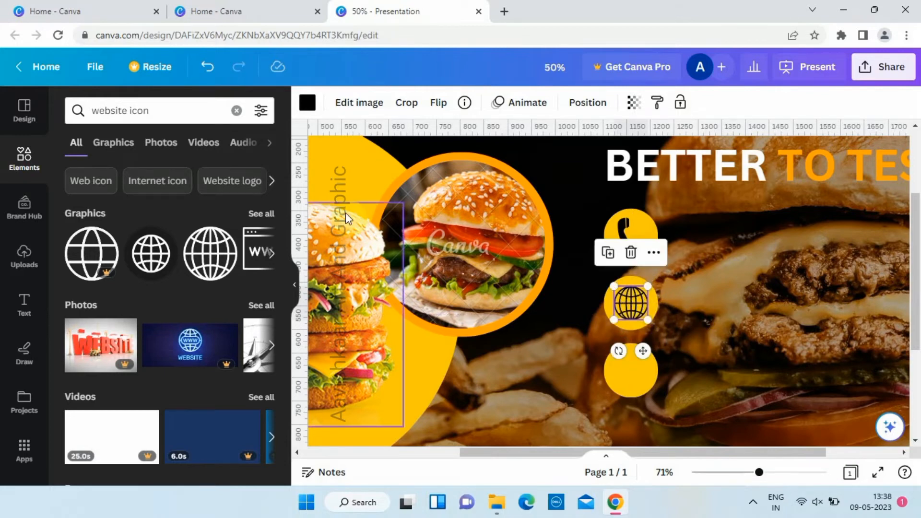
click(237, 110)
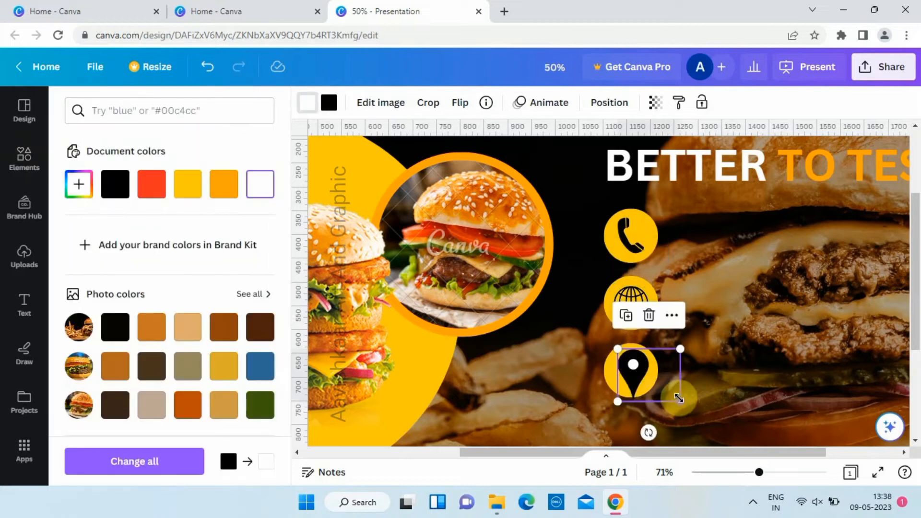
drag(674, 398, 636, 373)
click(553, 358)
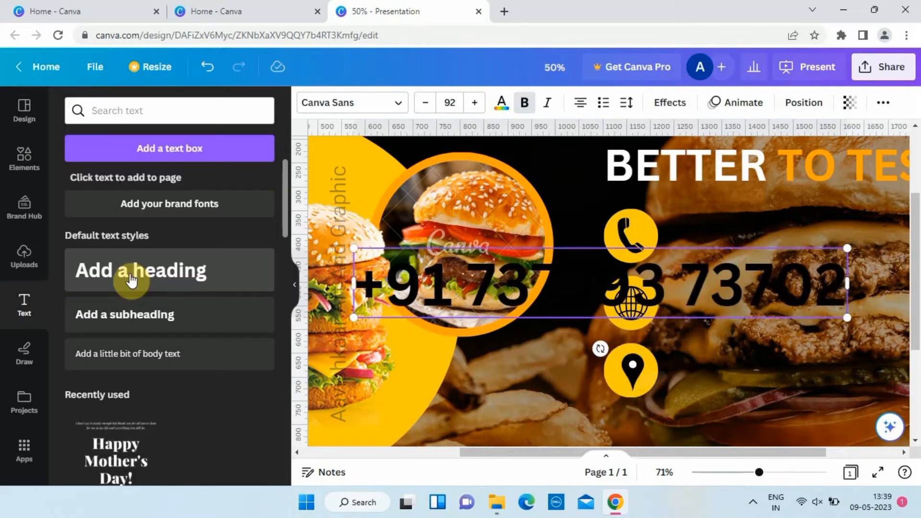
Step: Color the contact phone number text white and scale it down to size 43
key(ctrl+a)
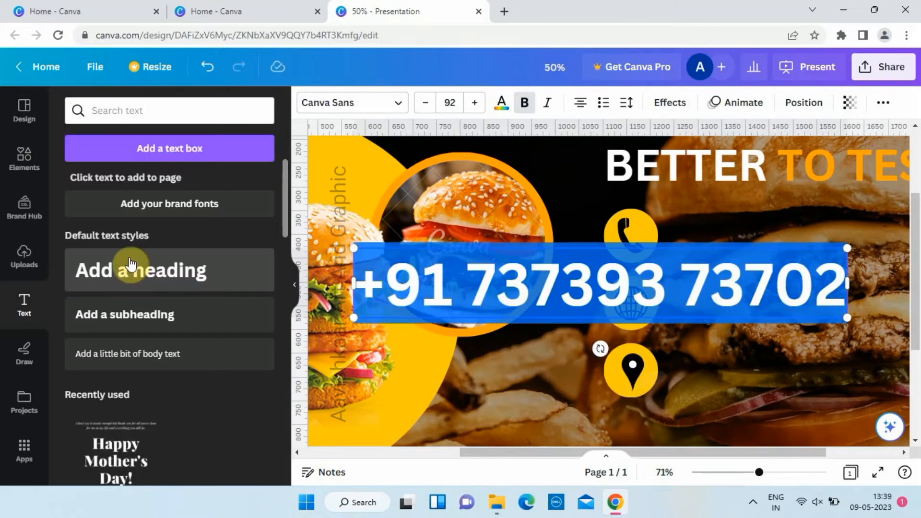
click(501, 106)
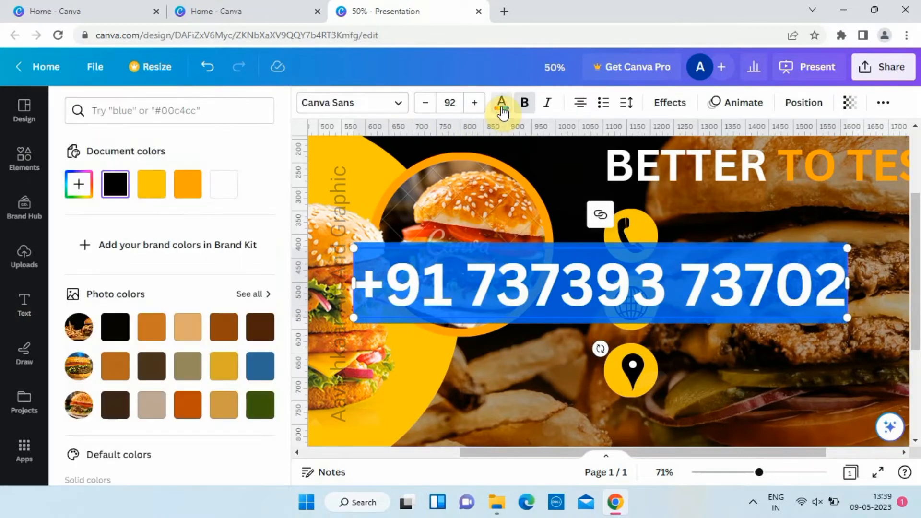
click(224, 183)
drag(861, 327, 598, 290)
key(Escape)
Step: Place the phone number beside the handset icon, shrink it to about size 20, and duplicate it as a second line
drag(513, 285, 827, 257)
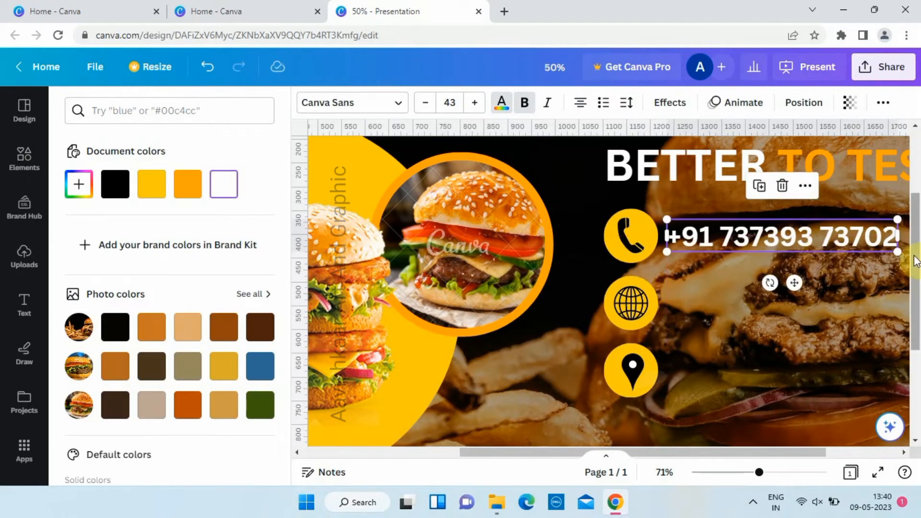
drag(897, 251, 743, 229)
key(ctrl+d)
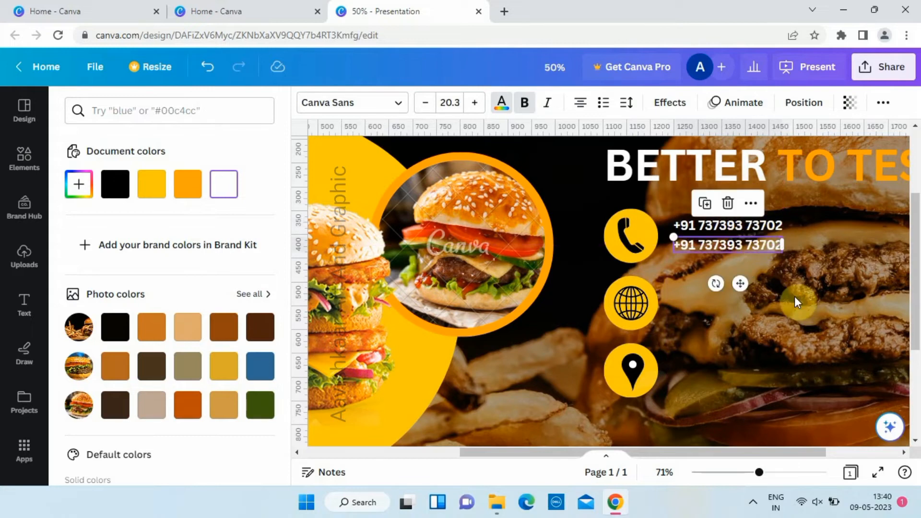
Step: Duplicate the phone text beside the globe icon, replace it with the contact e-mail and website address, and left-align both lines
key(ctrl+d)
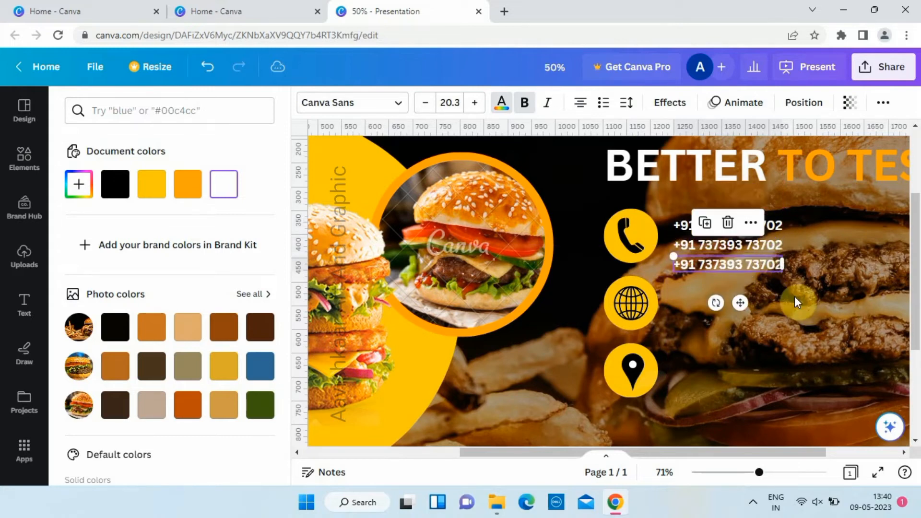
drag(763, 266, 764, 297)
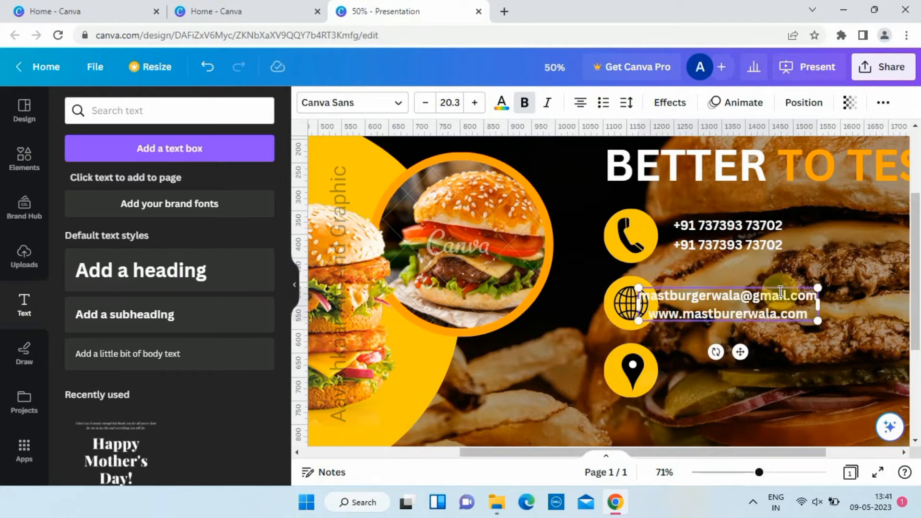
key(ctrl+a)
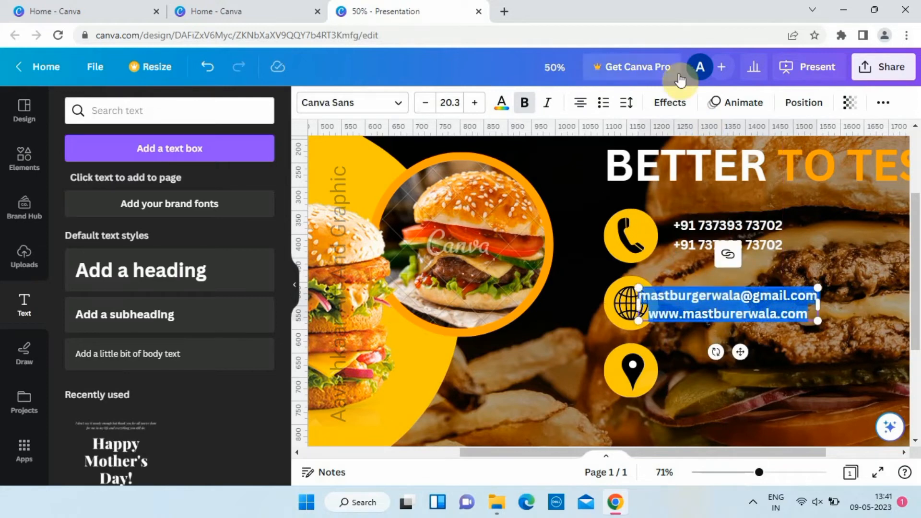
click(581, 102)
click(761, 305)
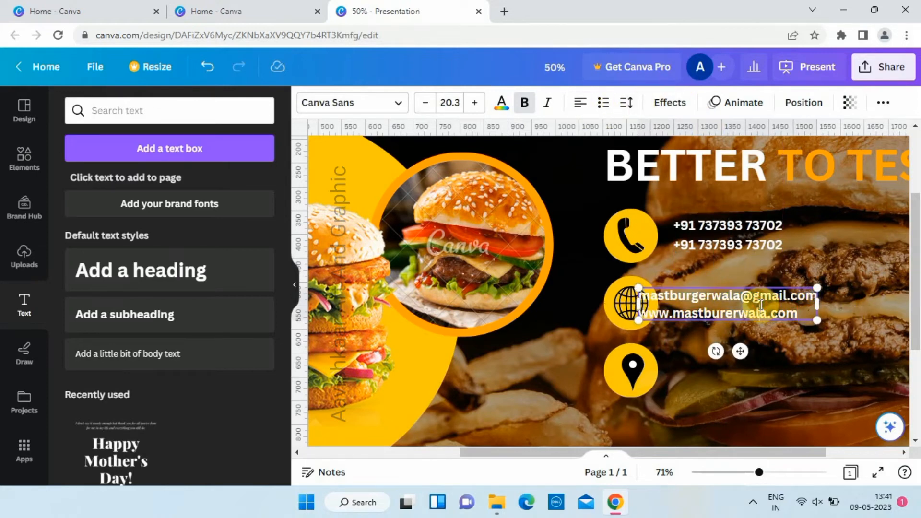
drag(739, 349, 778, 350)
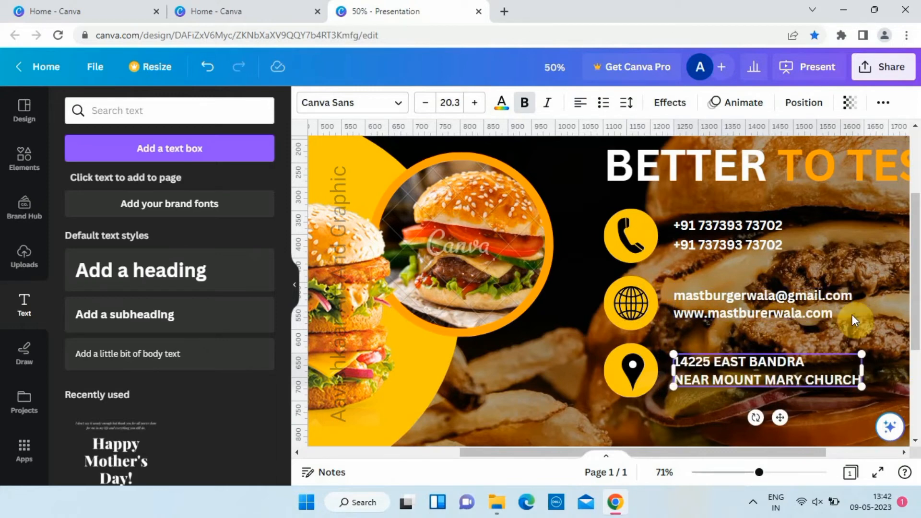
Step: Position the two-line postal address text beside the location pin icon
click(867, 331)
drag(784, 368, 781, 371)
click(551, 357)
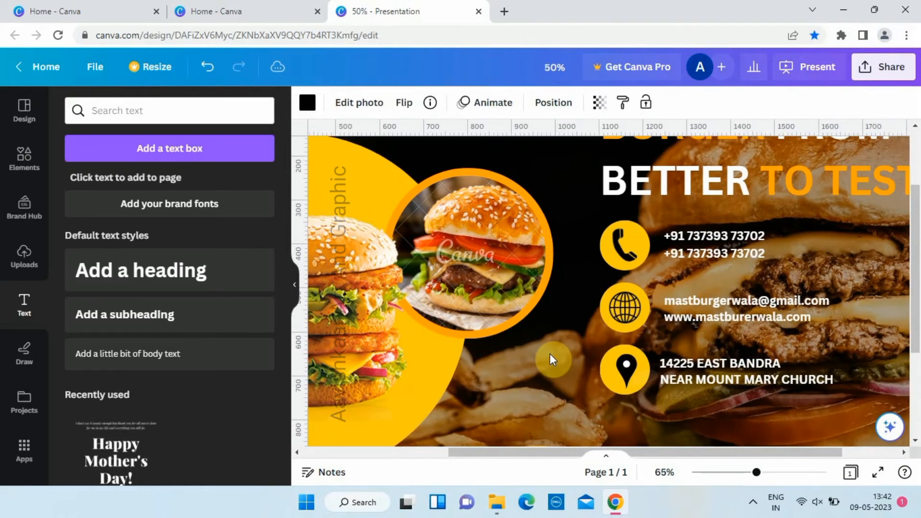
Step: Place the red "ORDER NOW" button in the lower-right corner of the banner
key(ctrl+alt+0)
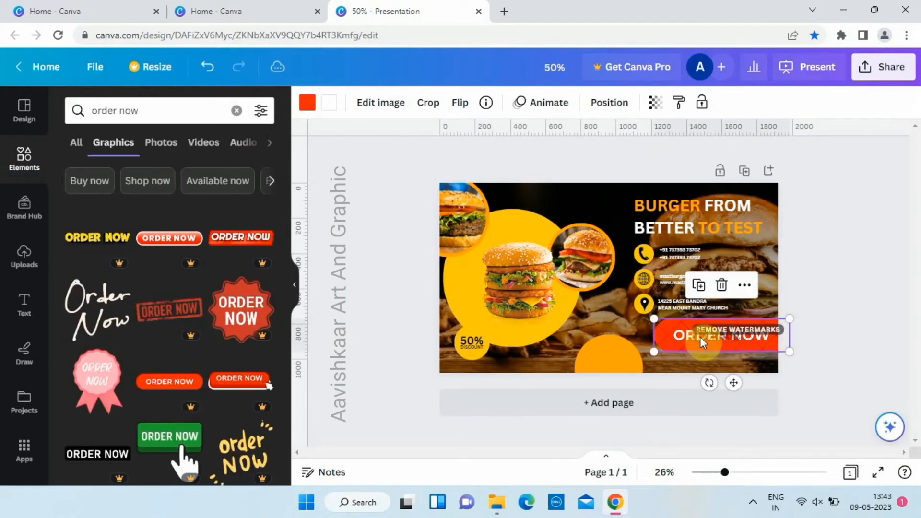
drag(790, 352, 742, 355)
click(386, 333)
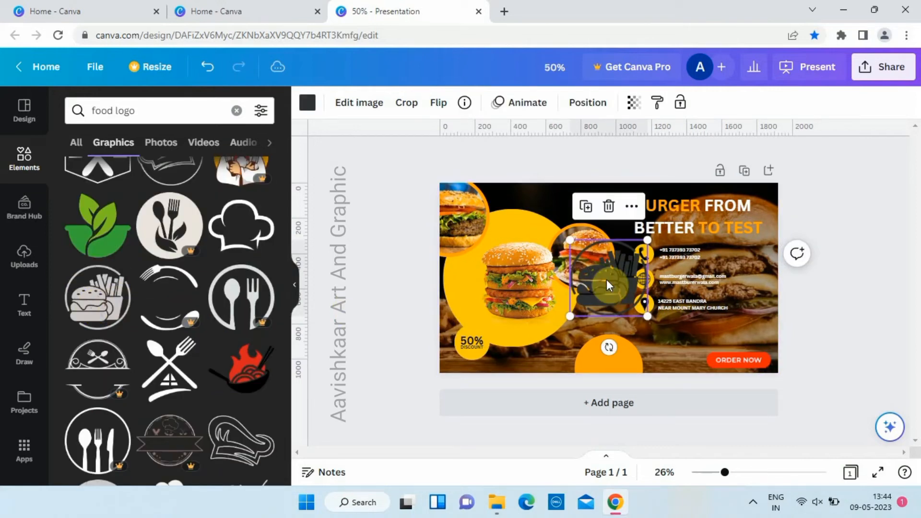
Step: Place the burger-and-fries graphic from the "food logo" results, scaled down, on the orange circle at the banner's lower edge
drag(606, 279, 592, 356)
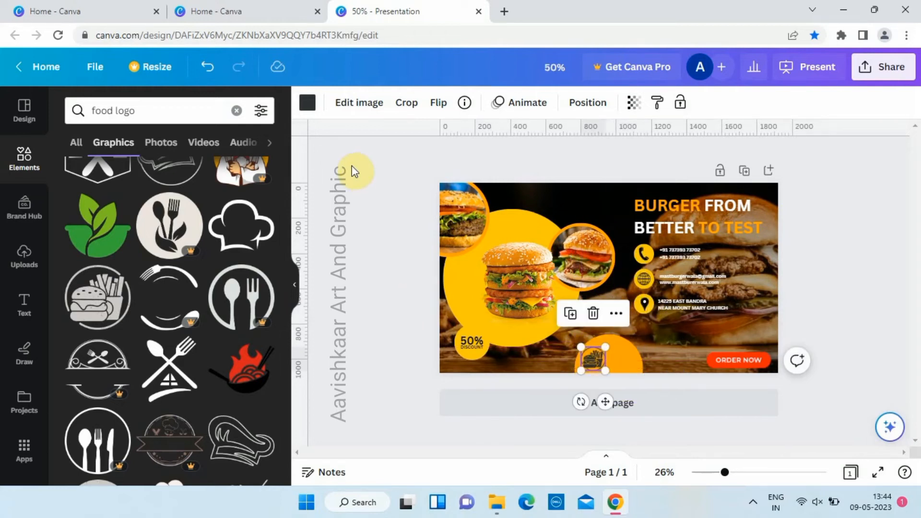
Step: Recolor the burger-and-fries logo graphic on the orange circle to white
click(311, 111)
click(77, 221)
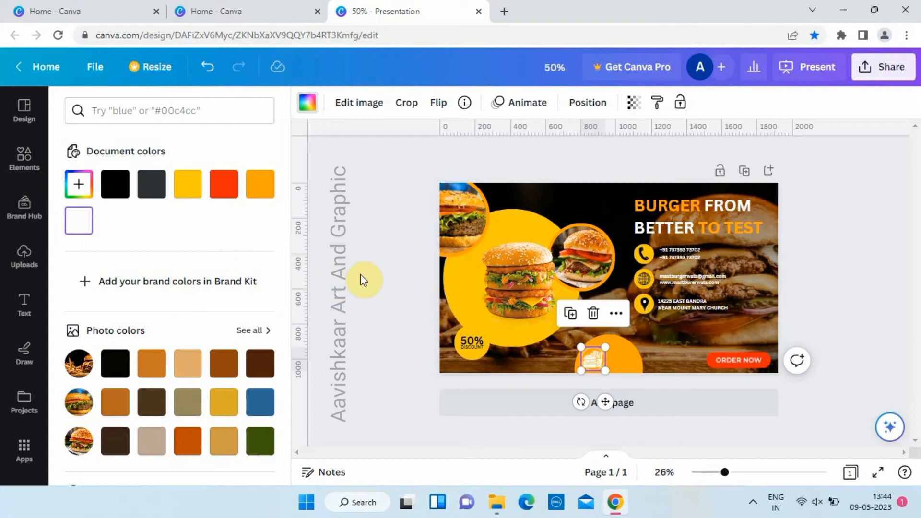
click(375, 278)
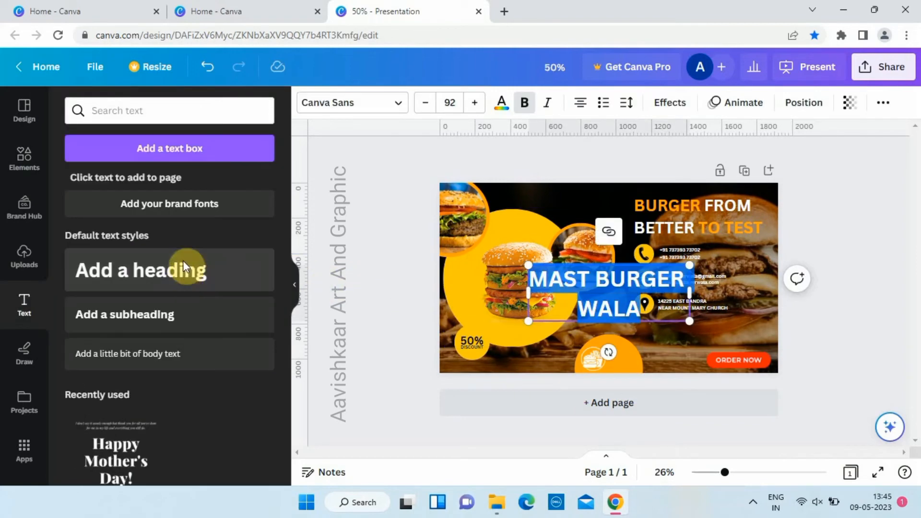
Step: Keep the "MAST BURGER WALA" text centre-aligned, scale it down to font size 23.1, and move it onto the orange circle beside the logo
click(576, 104)
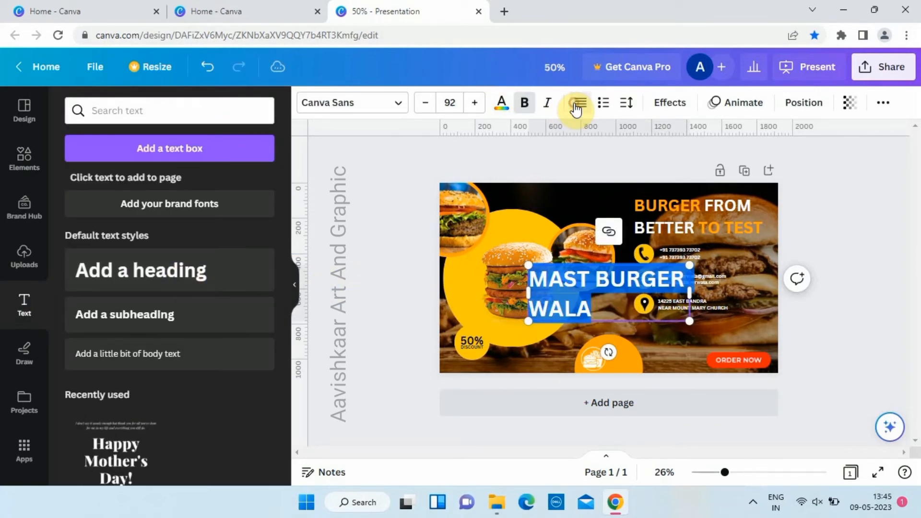
click(576, 105)
click(575, 105)
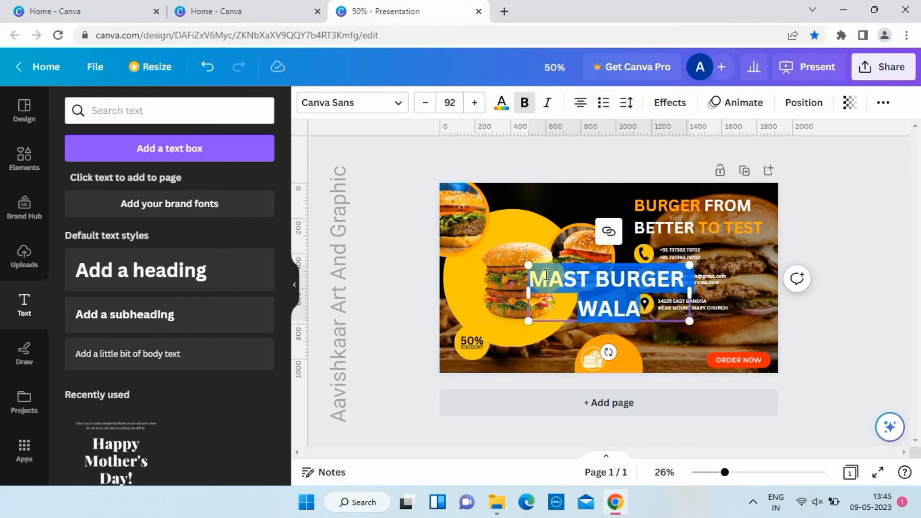
drag(693, 319, 595, 288)
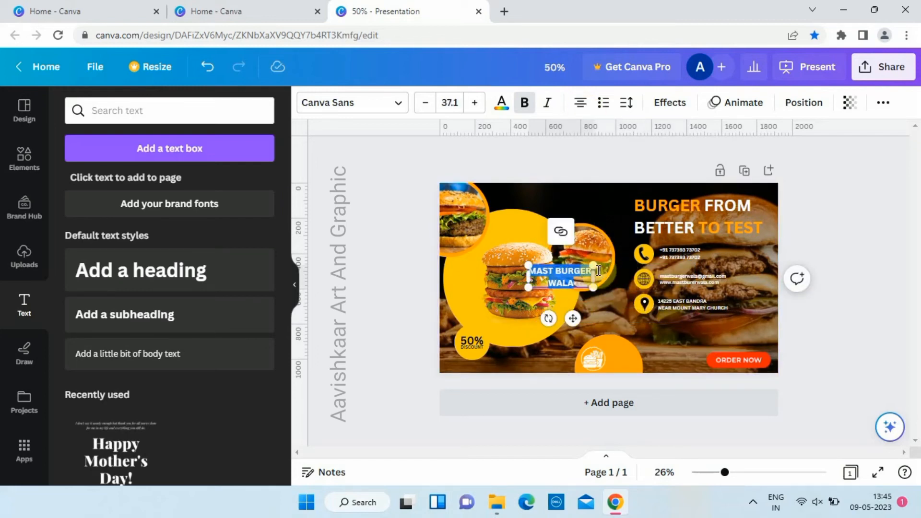
drag(573, 319, 646, 399)
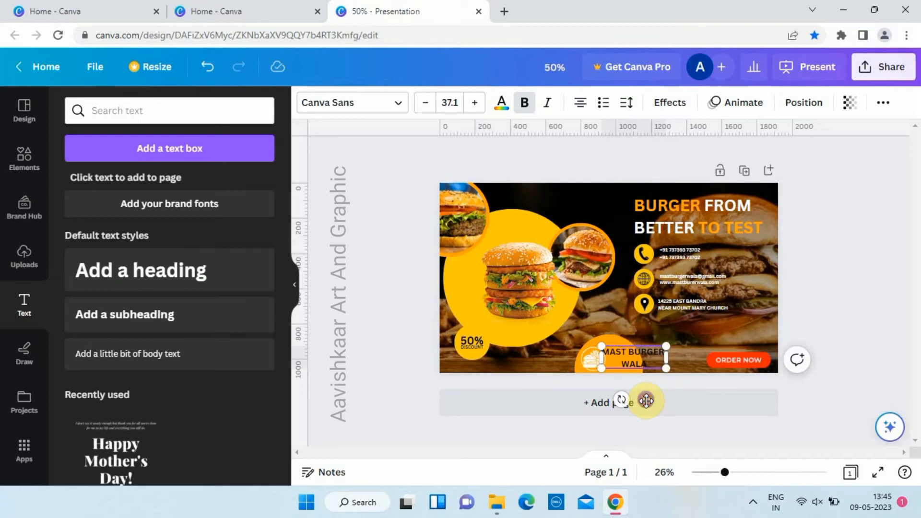
drag(664, 362, 640, 371)
scroll(640, 371, up, 5)
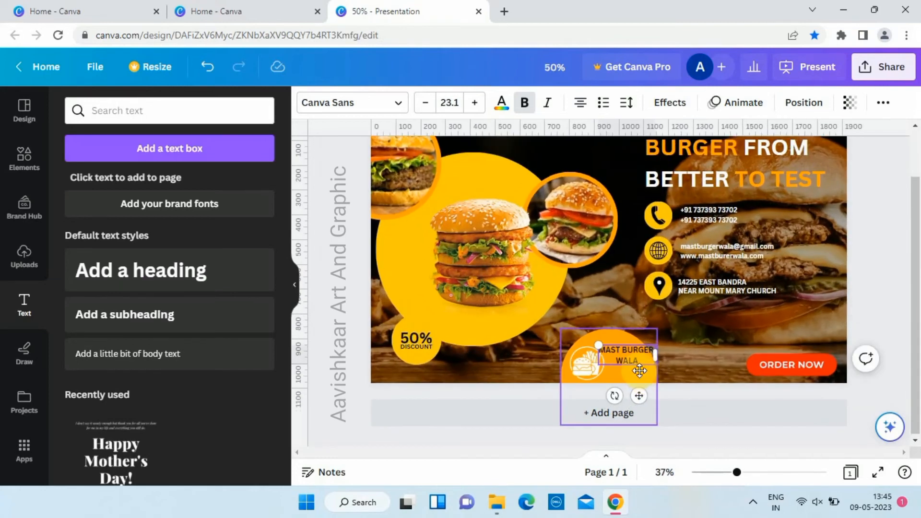
Step: Fine-tune the size and position of the "MAST BURGER WALA" text and the logo graphic side by side inside the orange circle
drag(620, 338, 624, 358)
click(624, 359)
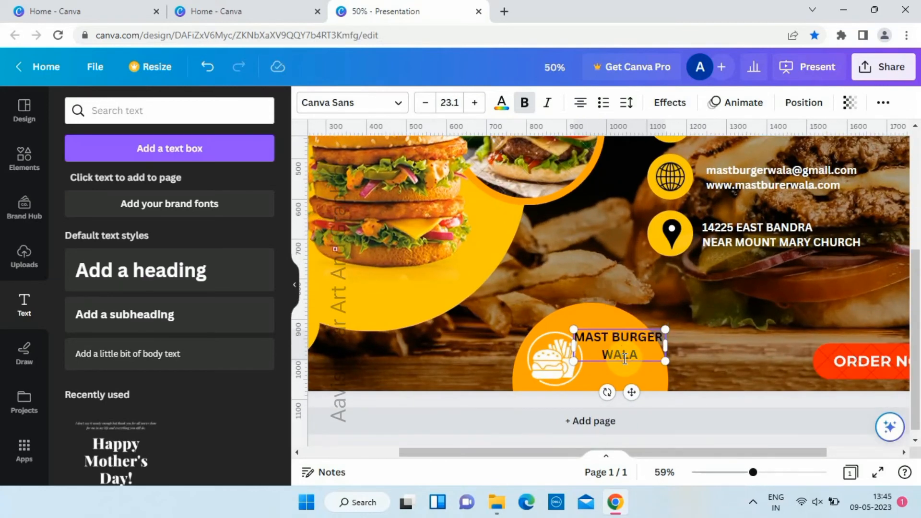
click(617, 363)
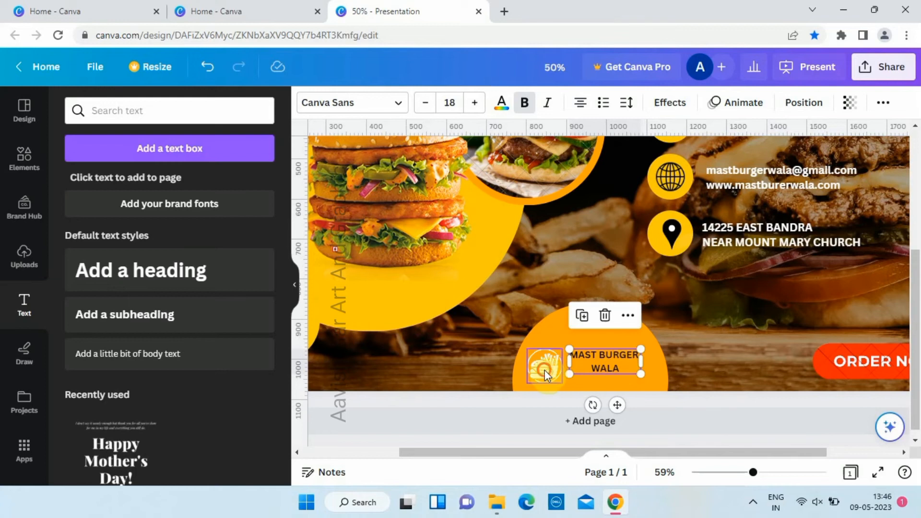
click(545, 369)
drag(546, 370, 545, 370)
click(468, 361)
Step: Nudge the orange circle behind the logo slightly down and to the left
click(577, 320)
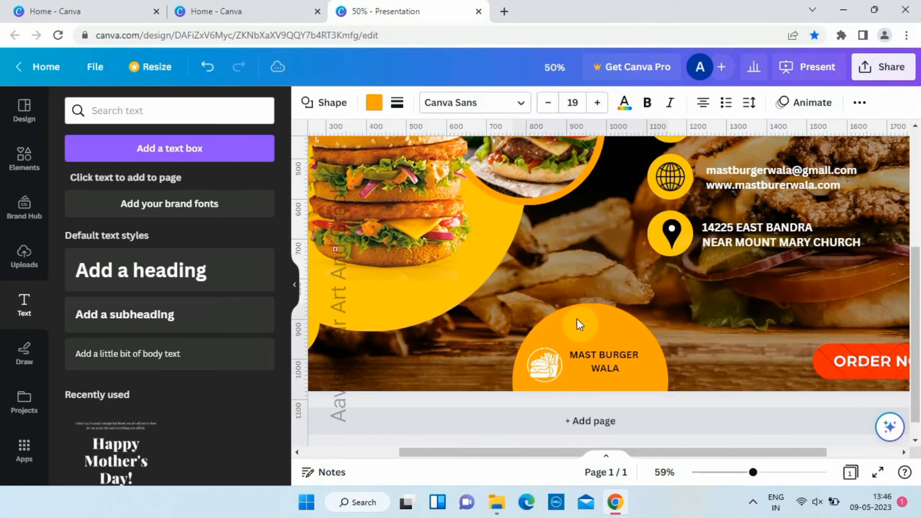
key(Down)
key(Down)
key(Down)
key(Down)
key(Down)
key(Down)
key(Down)
key(Down)
key(Down)
key(Down)
key(Down)
key(Down)
key(Down)
key(Down)
key(Down)
key(Down)
key(Left)
key(Left)
key(Left)
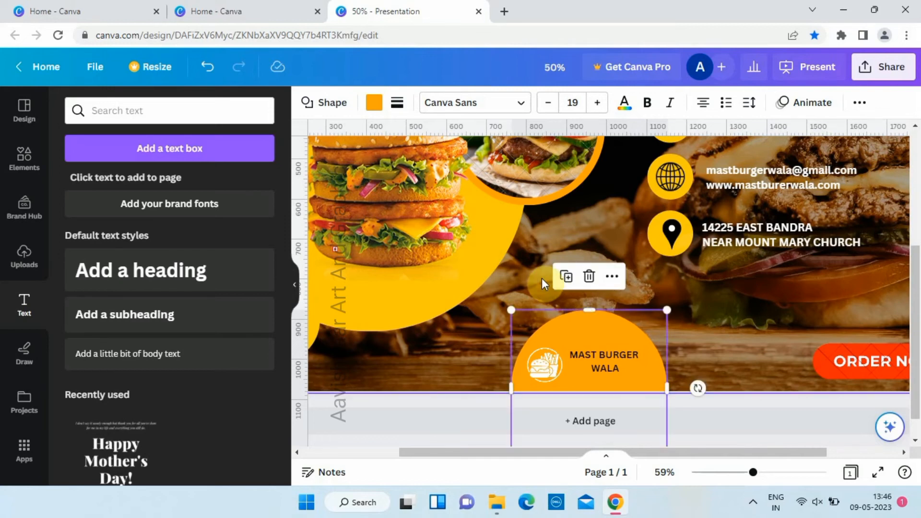
click(543, 279)
scroll(542, 279, down, 2)
click(377, 264)
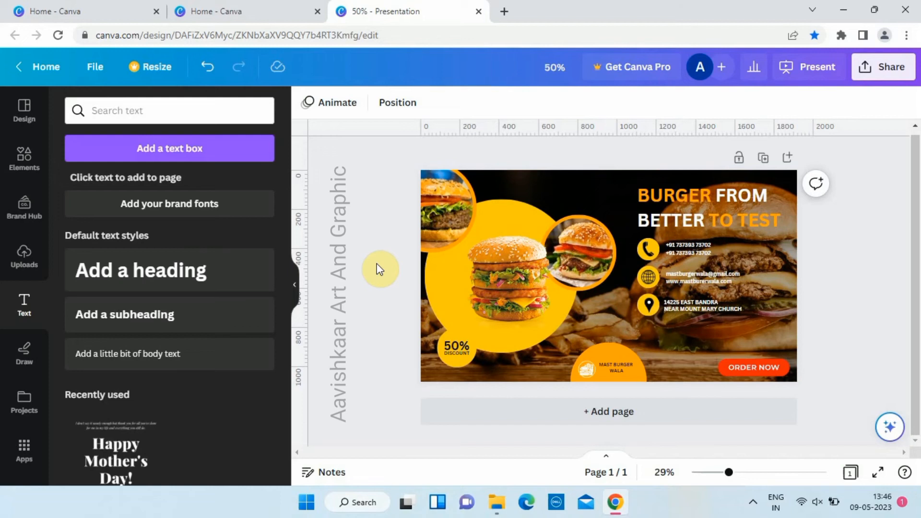
Step: Download the finished banner as a PNG file
click(884, 74)
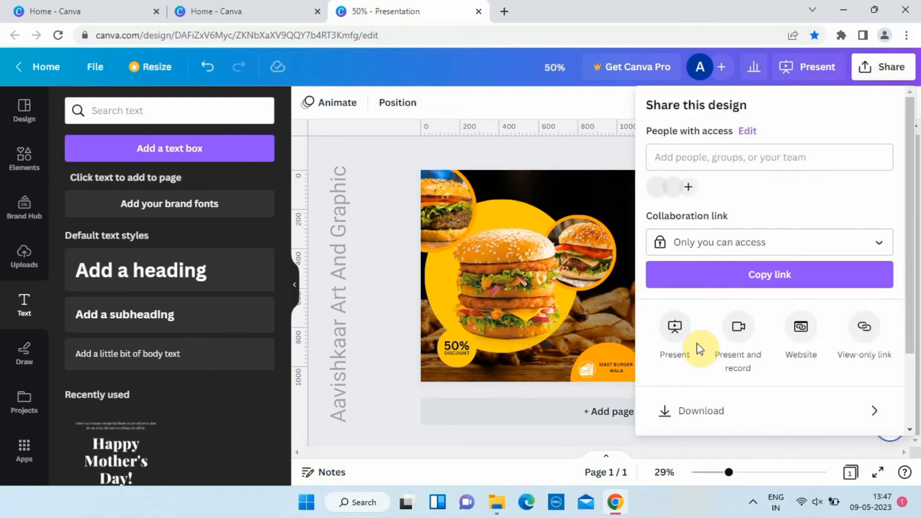
click(859, 409)
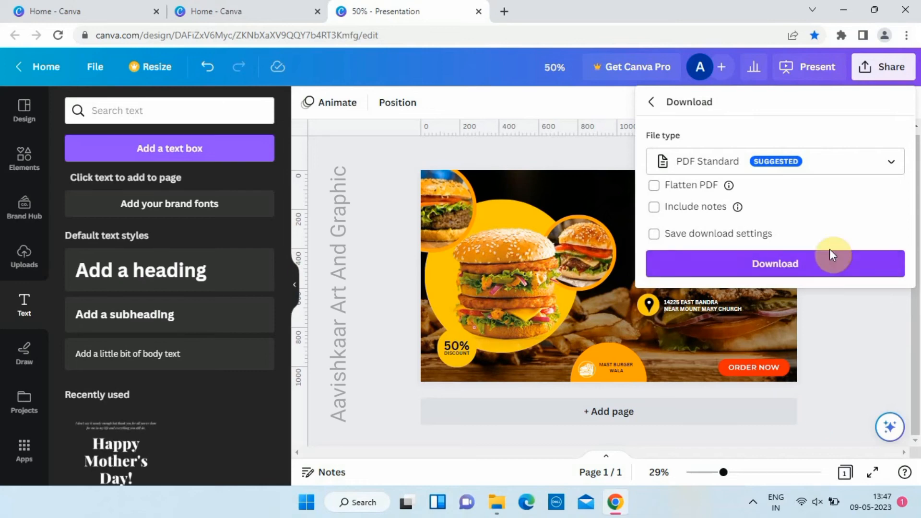
click(831, 255)
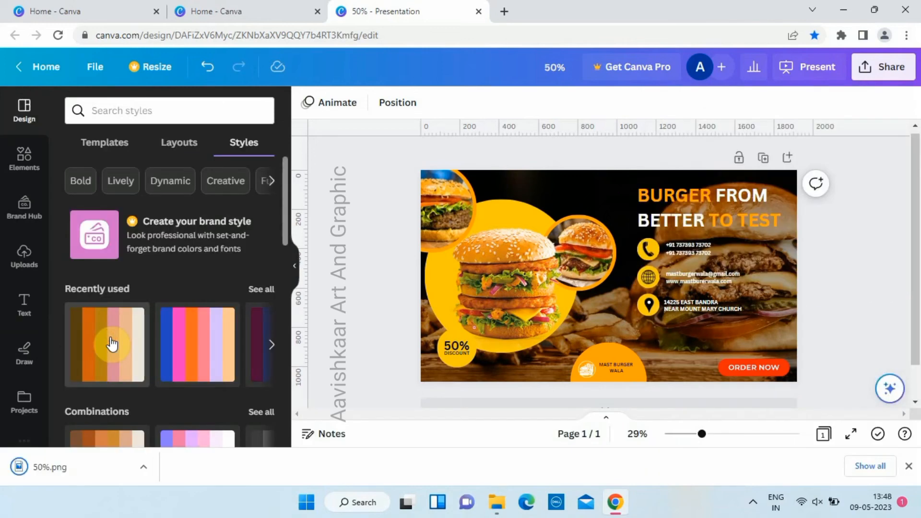
Step: Try the recently used brown, orange and cream color style on the banner, shuffling through several of its color arrangements
click(112, 344)
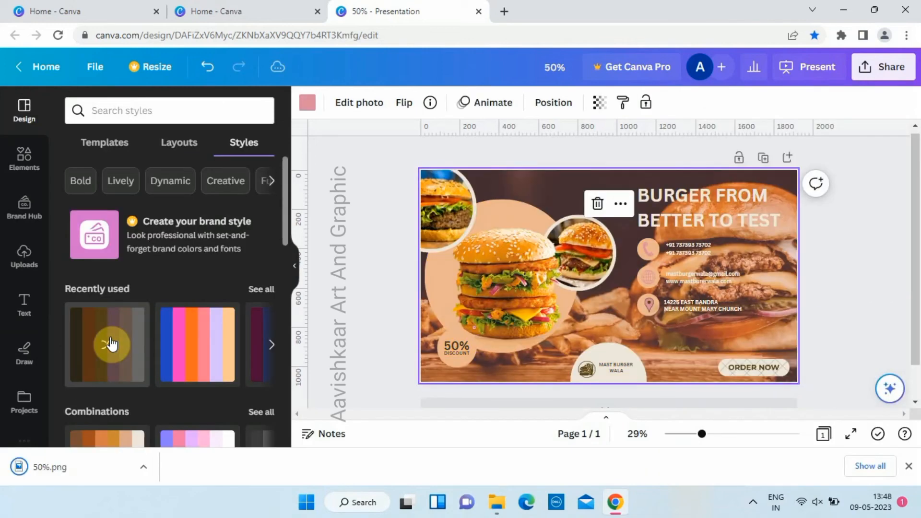
click(112, 344)
click(112, 344)
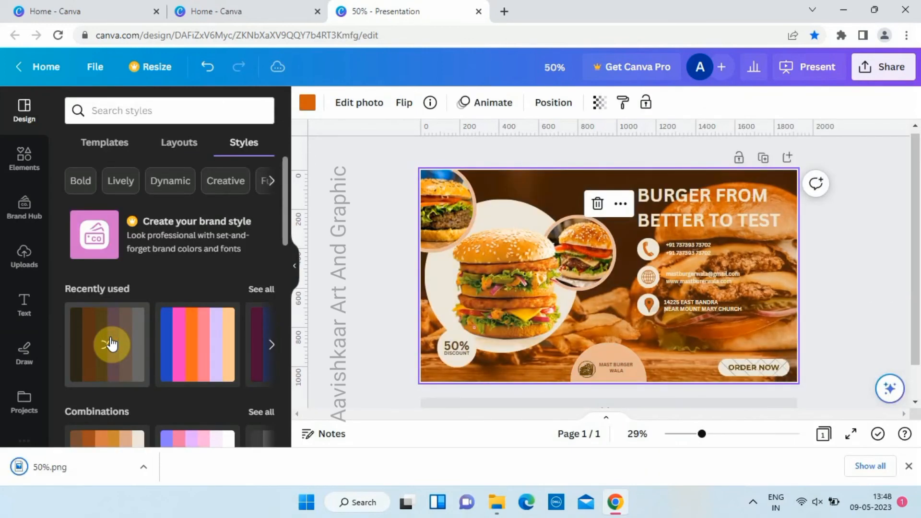
click(112, 344)
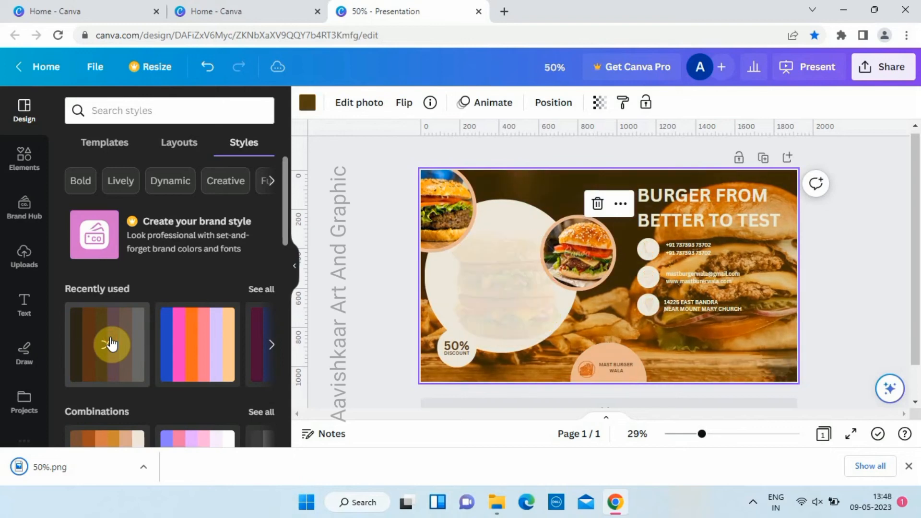
click(112, 344)
click(112, 344)
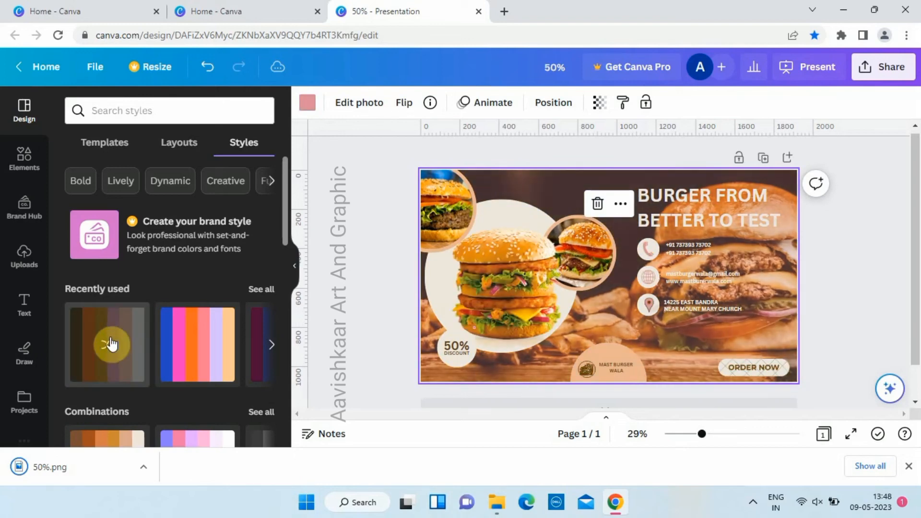
Step: Try the recently used blue, pink, orange and lavender color style on the banner, shuffling its color arrangement
click(190, 345)
click(189, 346)
click(189, 345)
click(189, 346)
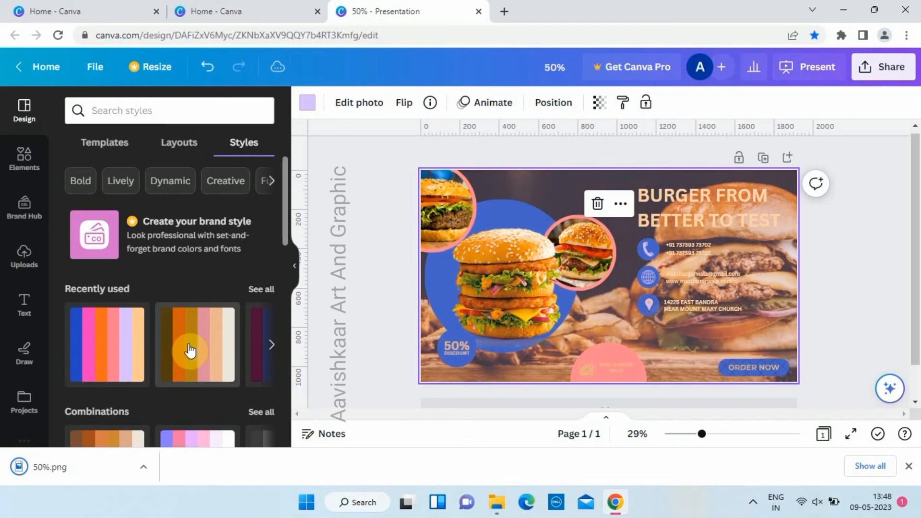
Step: Return to the brown and orange color style and try further recently used palettes, including a plum, green and cream one
click(189, 346)
click(189, 346)
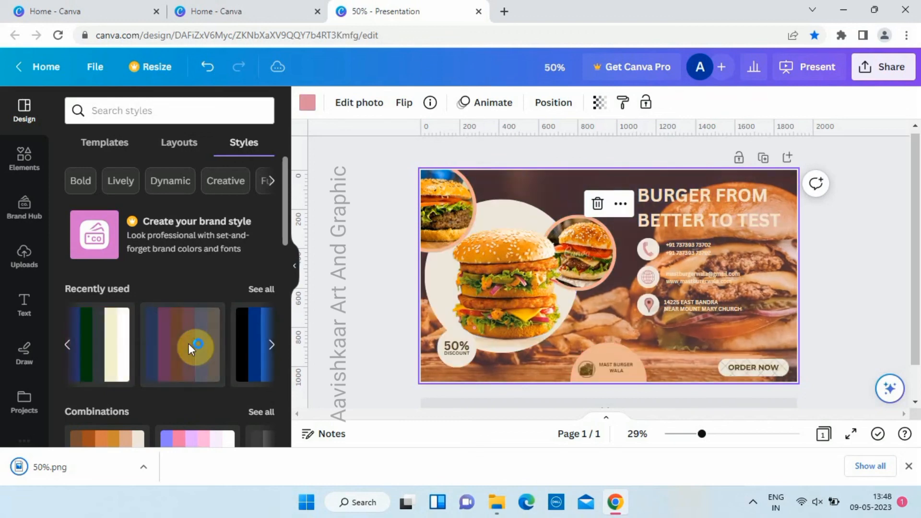
click(190, 346)
click(189, 345)
click(189, 346)
click(190, 348)
click(189, 348)
click(190, 347)
Step: Apply the recently used black, blue, green and yellow color style to the banner
click(190, 349)
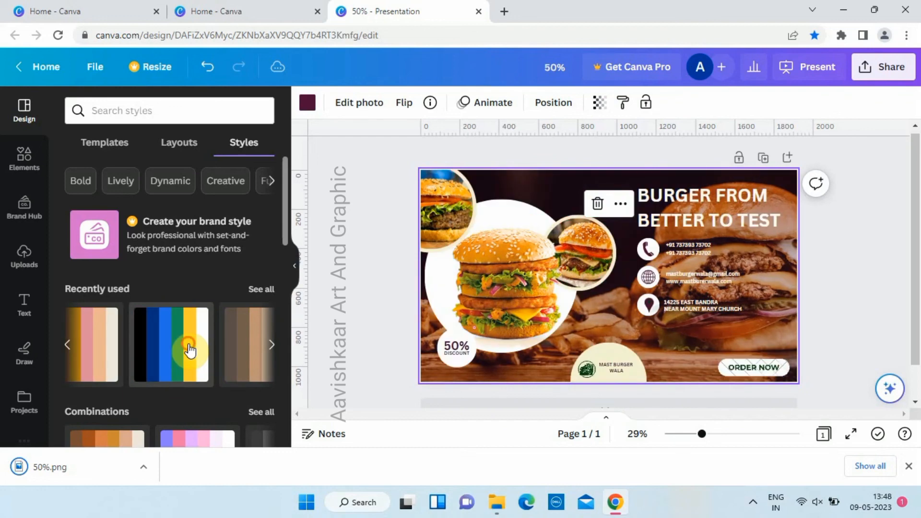
click(190, 349)
click(358, 246)
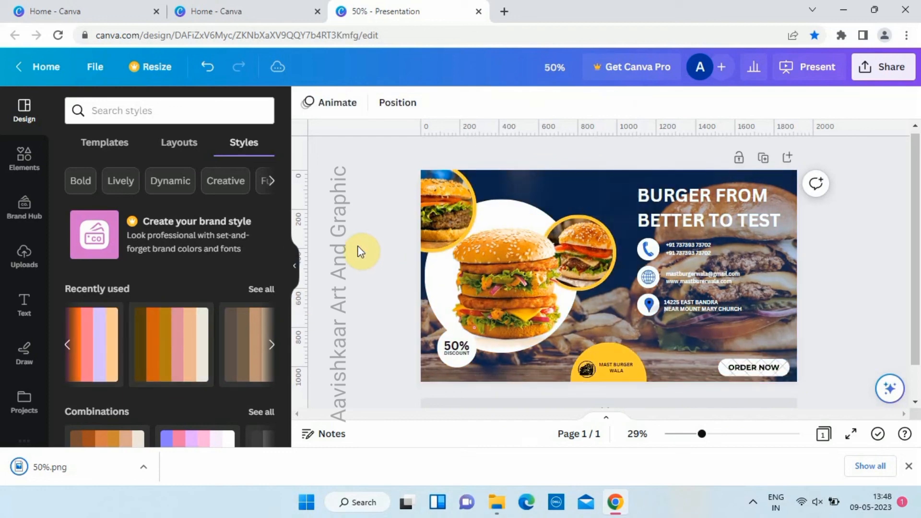